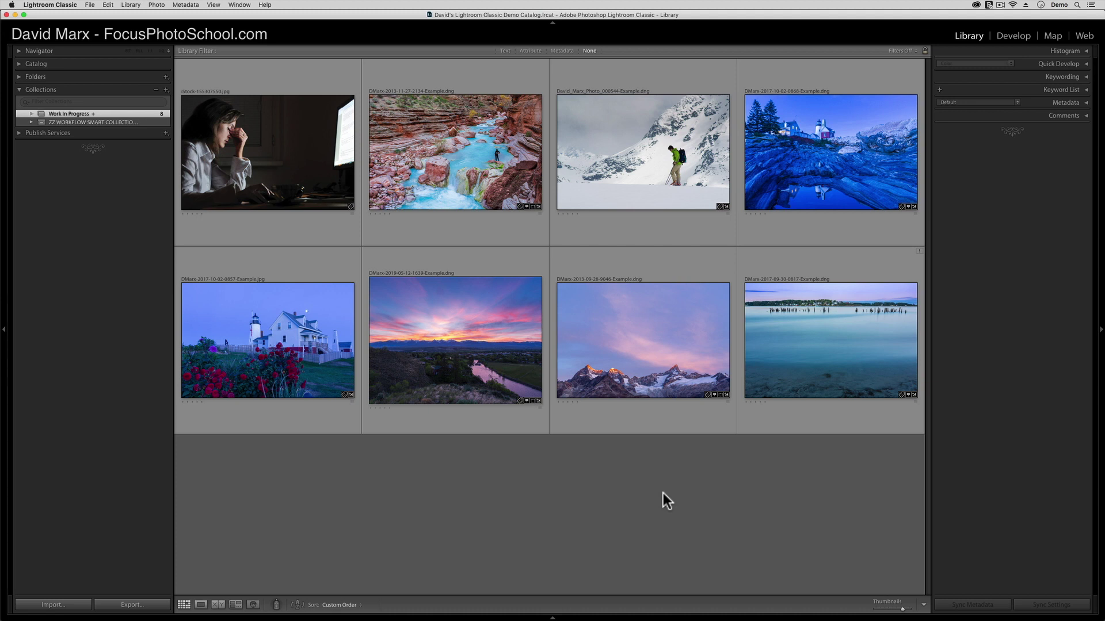
# Select iStock-155307550.jpg, the woman at the computer, and open it in Loupe view.
pyautogui.click(260, 175)
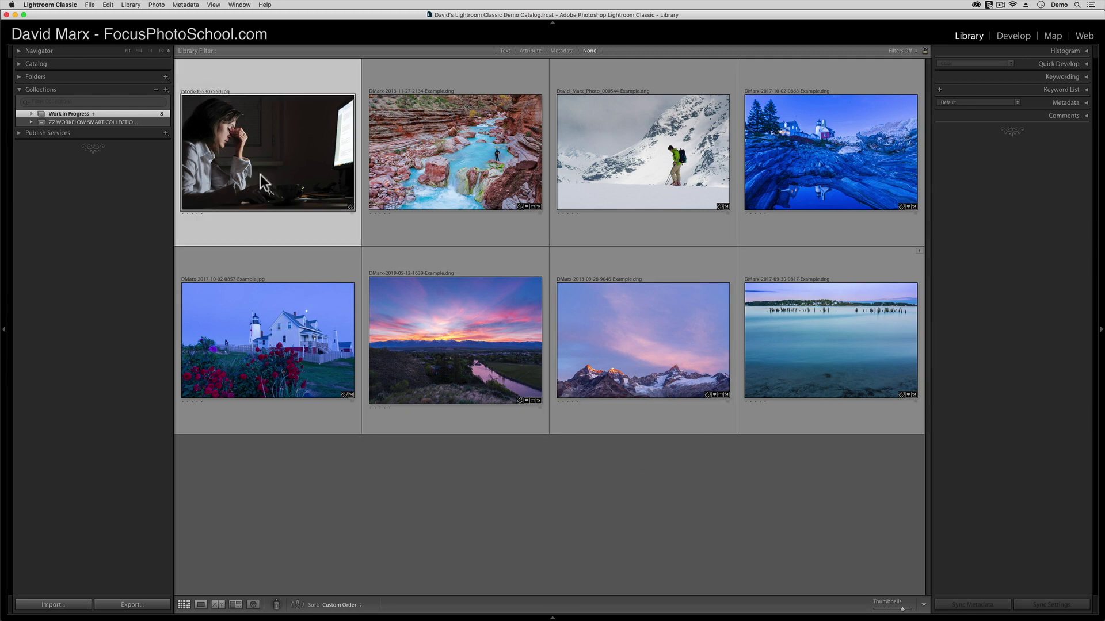
pyautogui.doubleClick(260, 175)
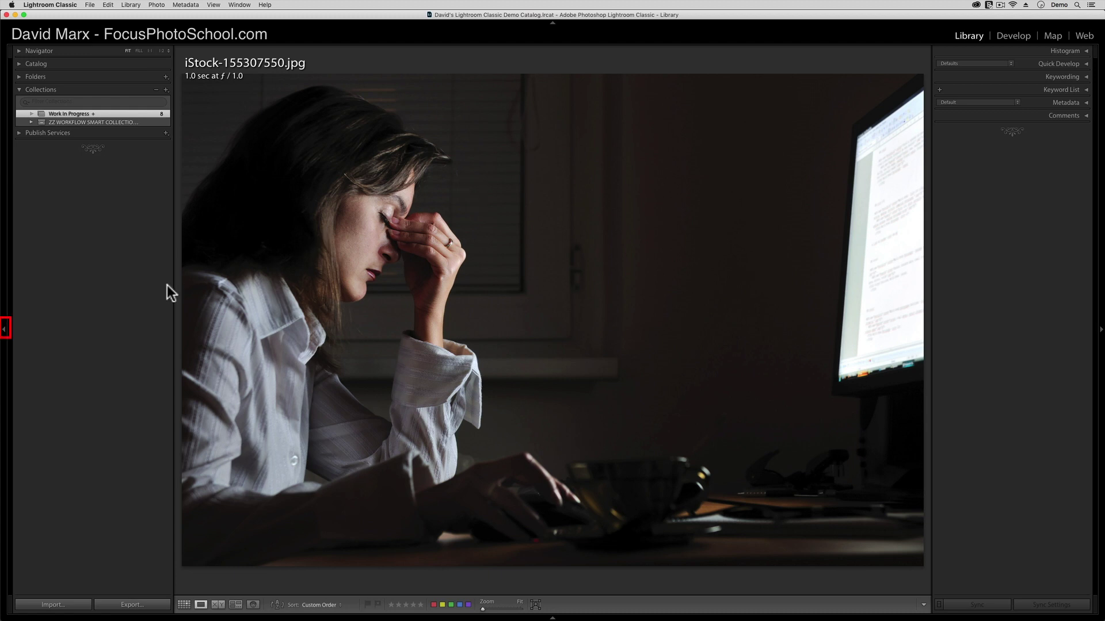
# Collapse the left panel beside the Loupe view of iStock-155307550.jpg, then restore it.
pyautogui.click(4, 331)
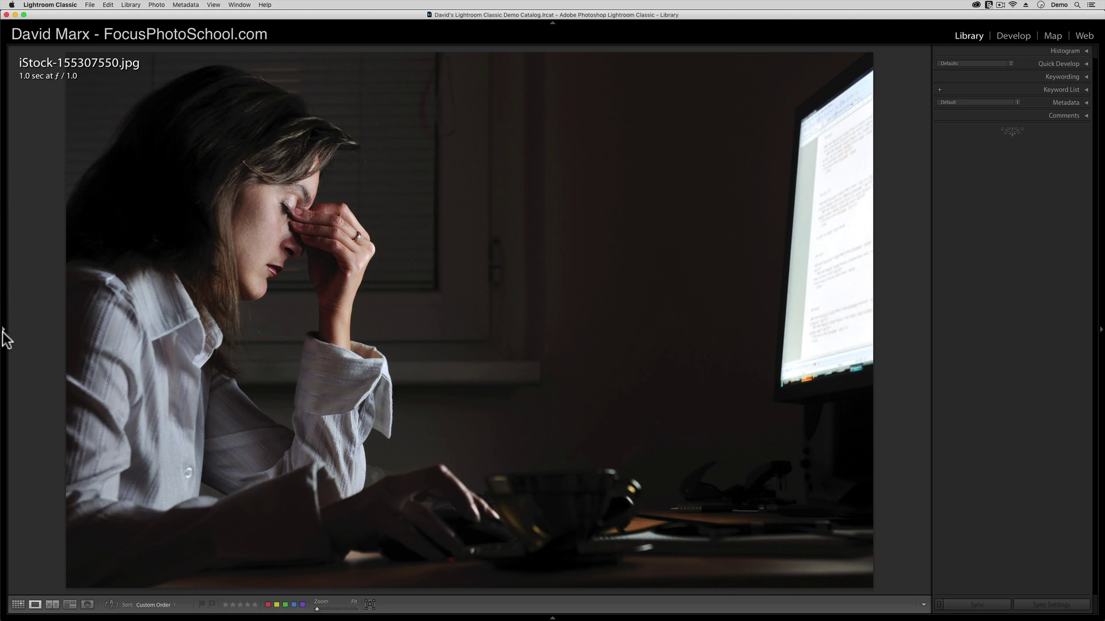
pyautogui.click(3, 331)
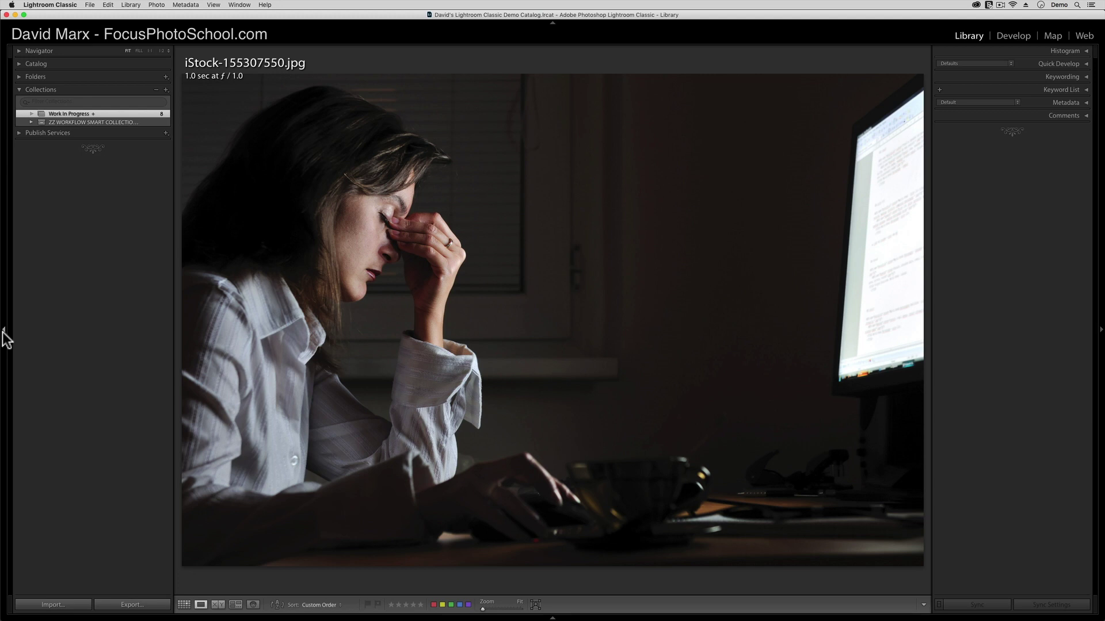
# Toggle the left panel off and on, then hide the right panel with F8 and the left panel.
pyautogui.click(4, 332)
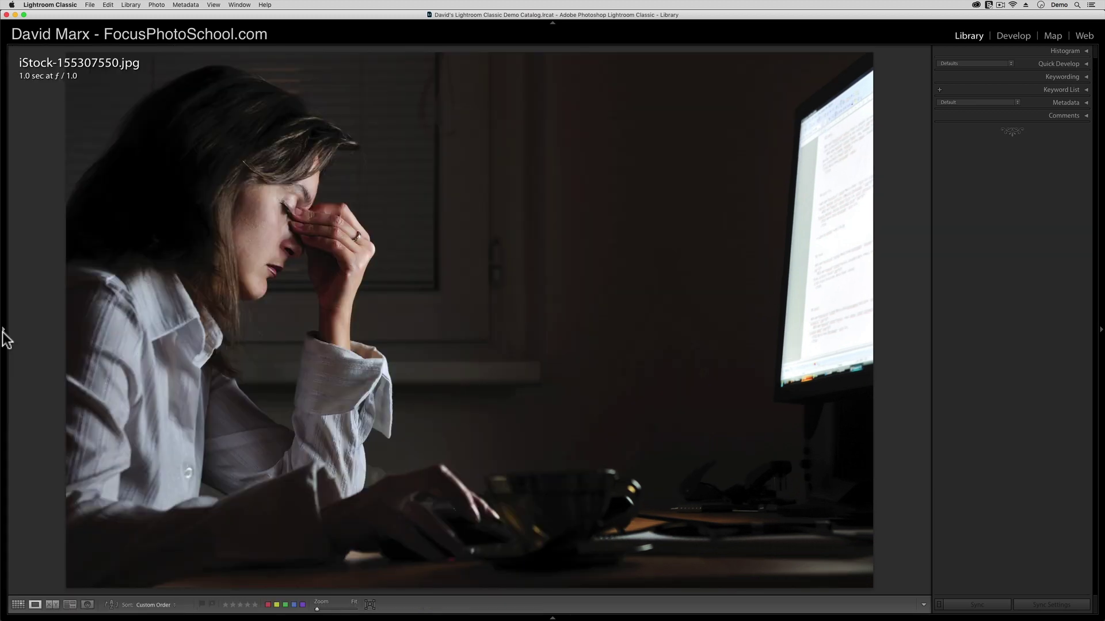
pyautogui.click(3, 331)
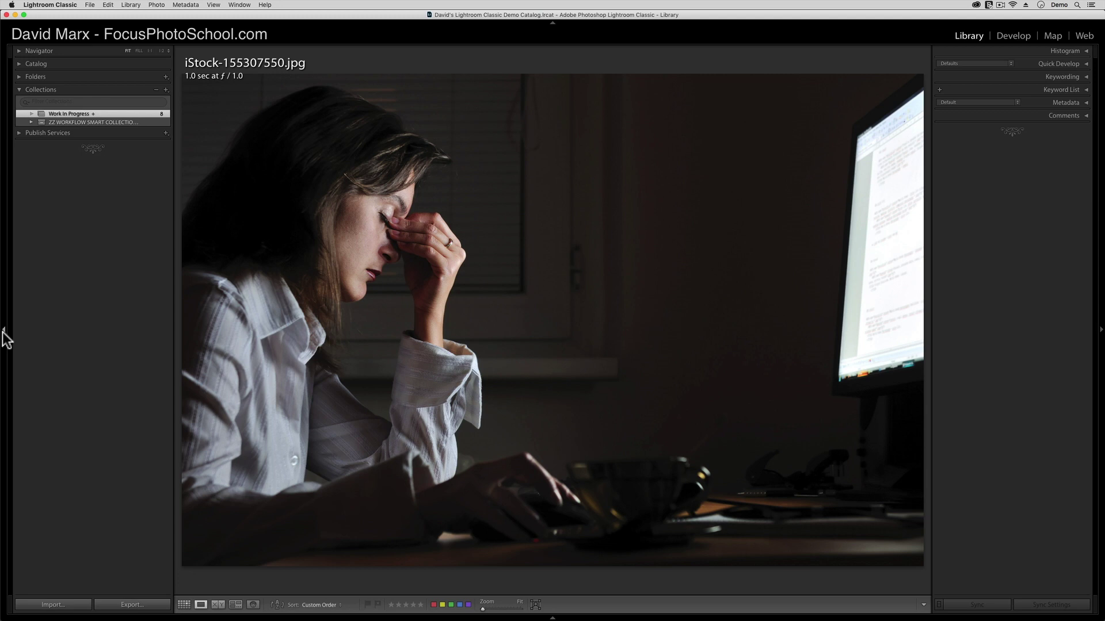
pyautogui.press('F8')
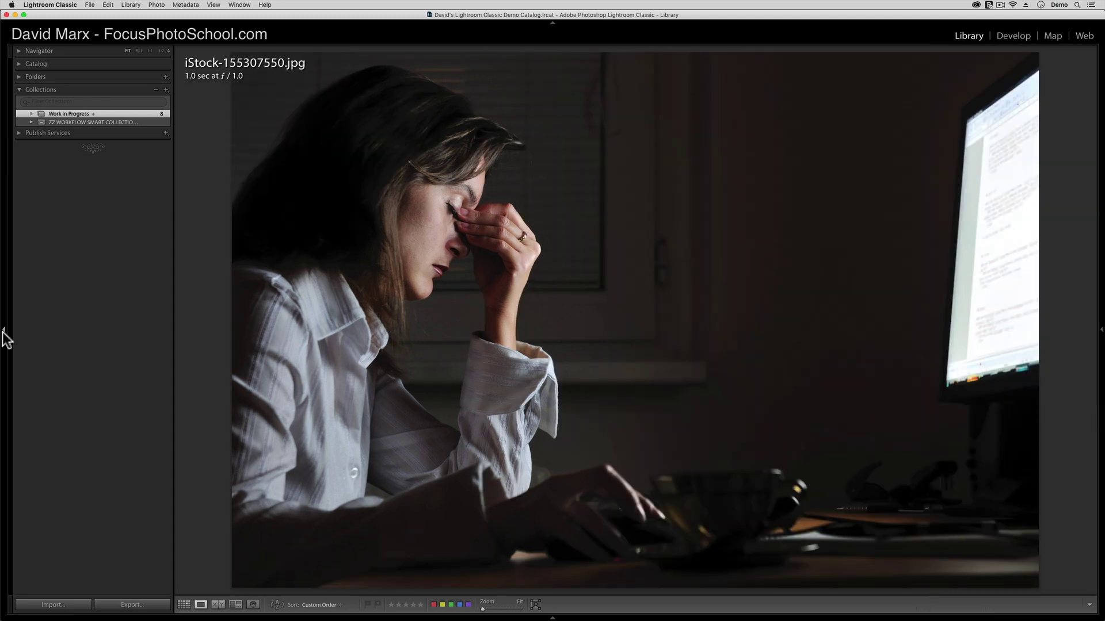
pyautogui.click(3, 331)
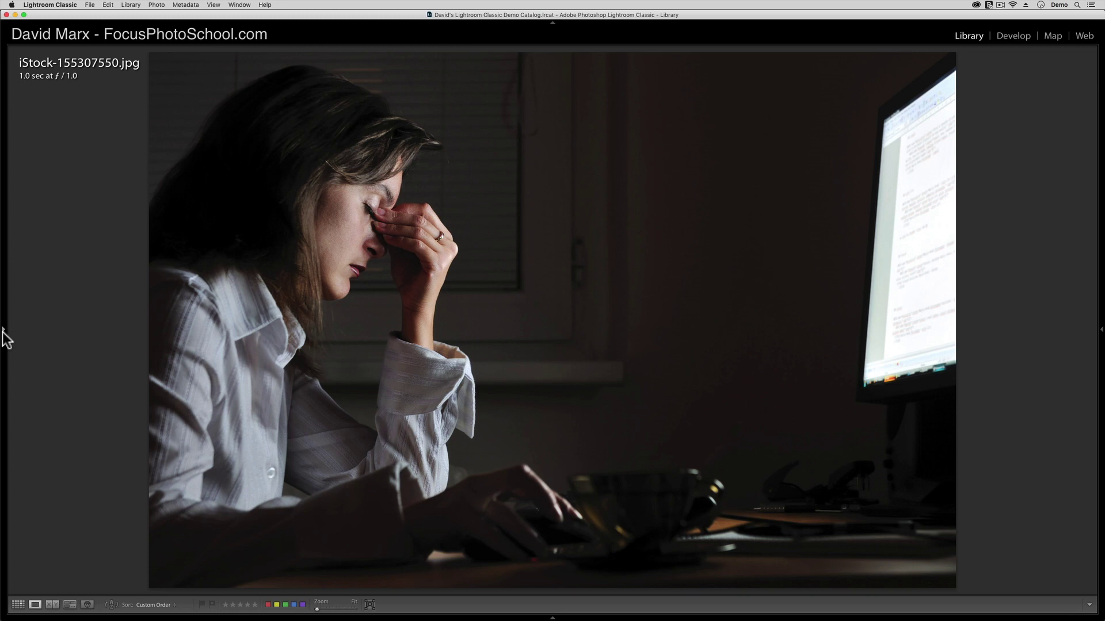
# Cycle both side panels with Tab, then hide and restore all panels, including the filmstrip, with Shift+Tab.
pyautogui.press('Tab')
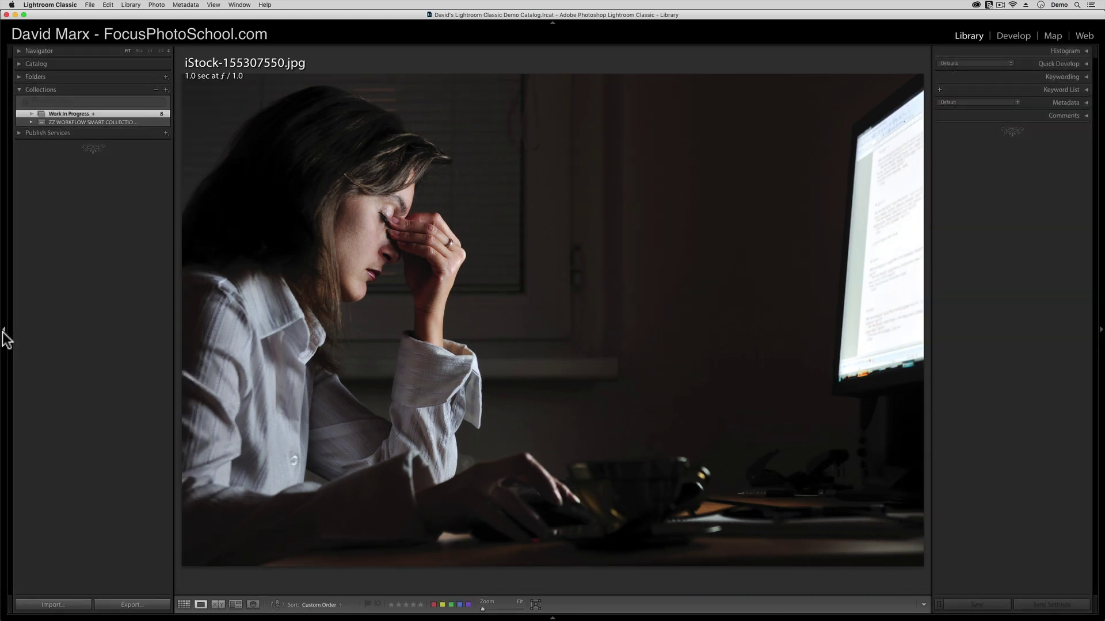
pyautogui.press('Tab')
pyautogui.press('Tab')
pyautogui.hotkey('shift', 'Tab')
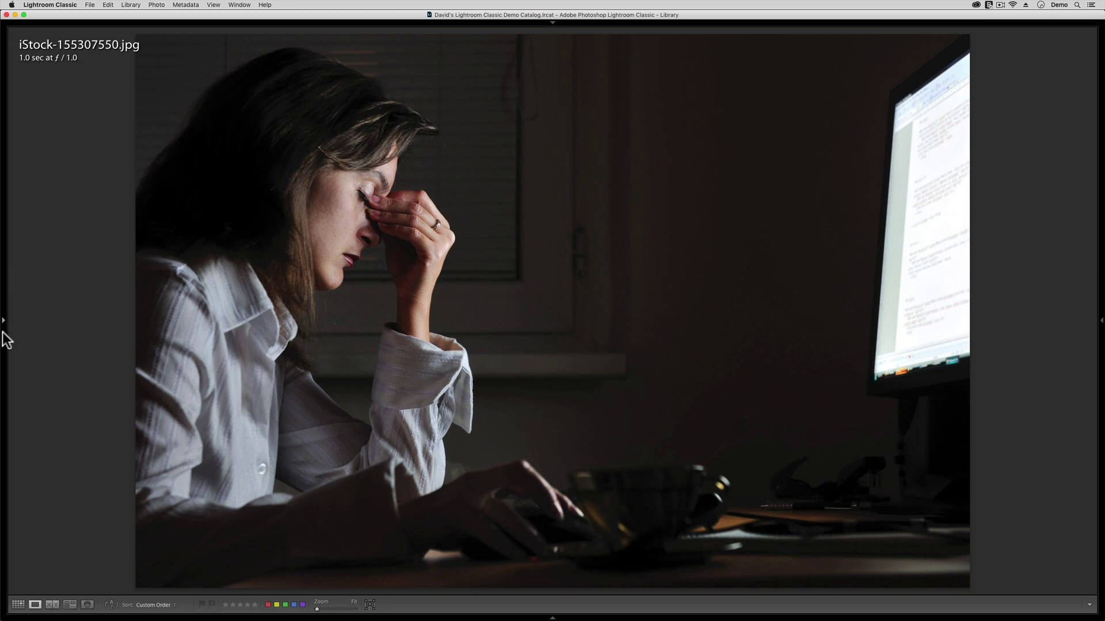
pyautogui.hotkey('shift', 'Tab')
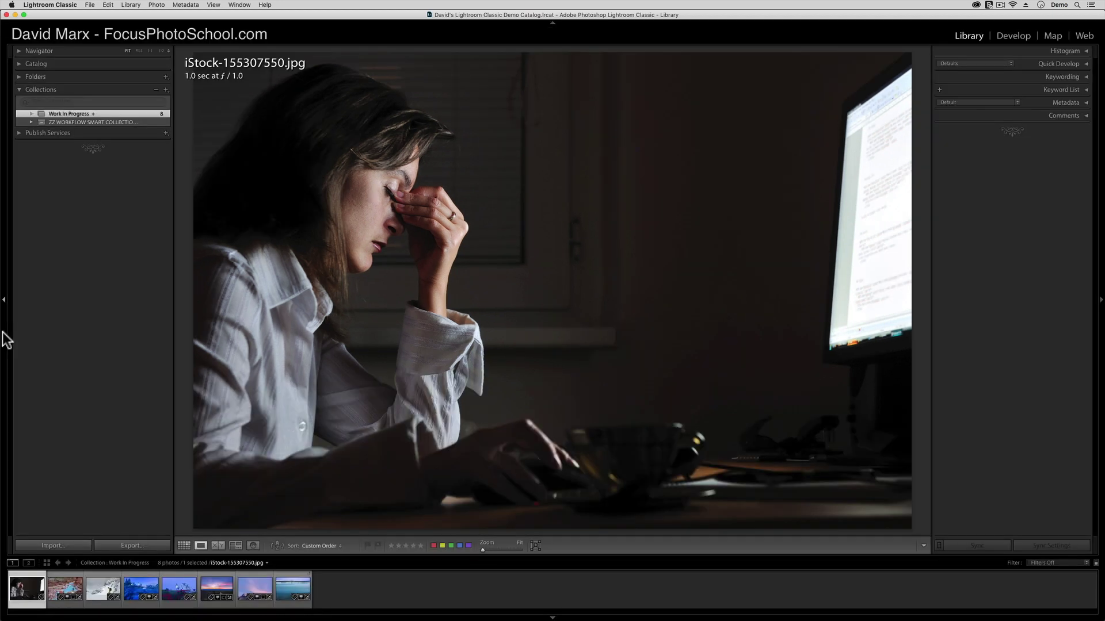
# Switch to Grid view with G, shrink and reposition the window, then drag it back to full screen size.
pyautogui.press('g')
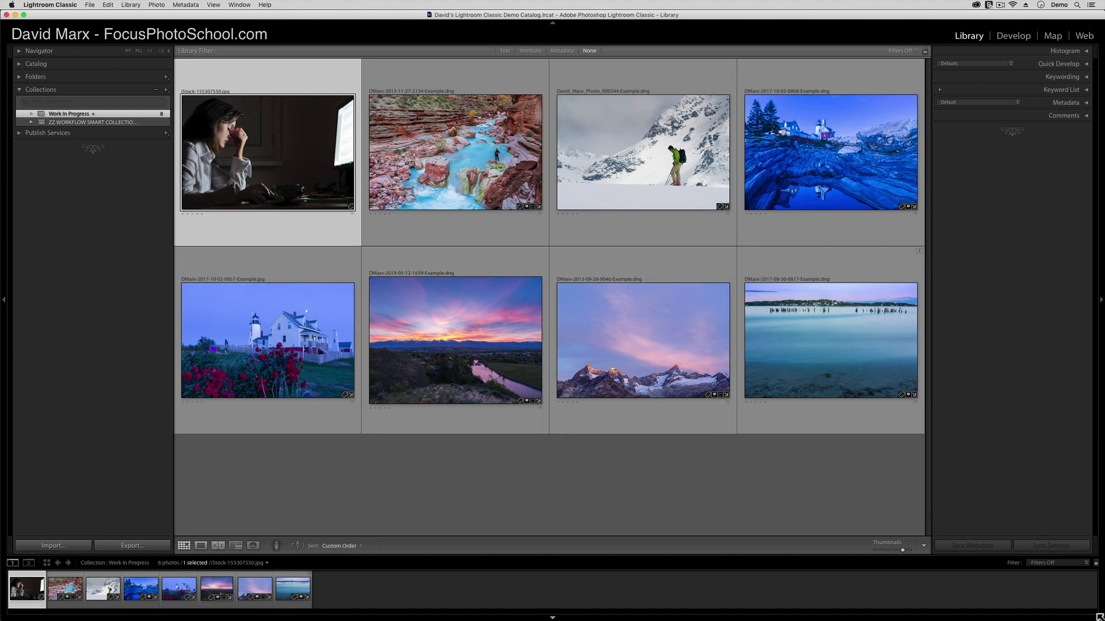
pyautogui.moveTo(1099, 617); pyautogui.dragTo(723, 403)
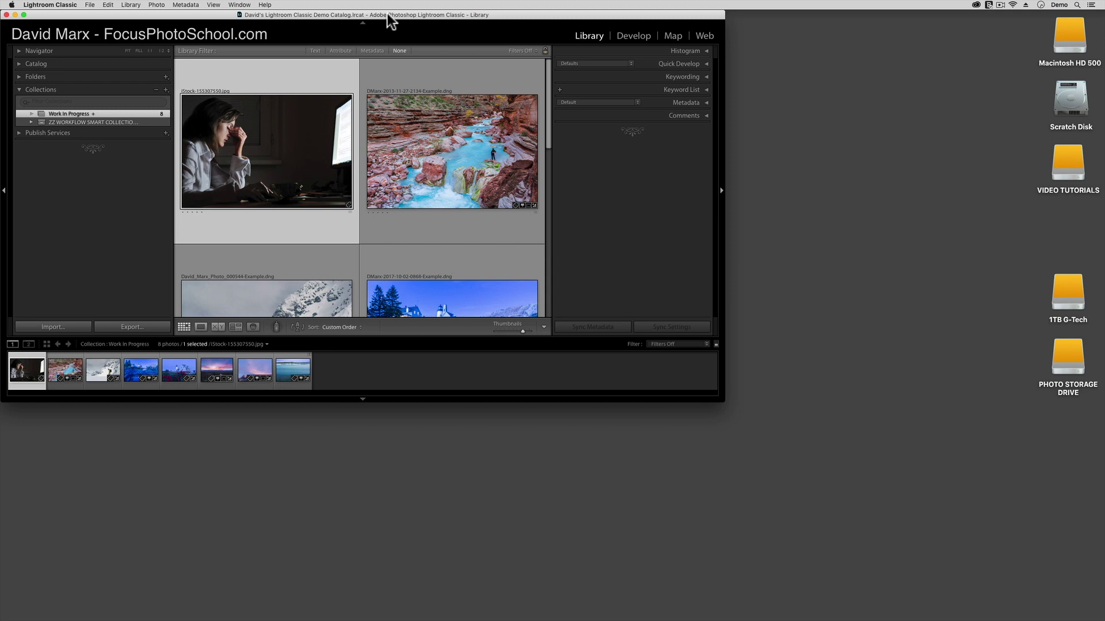
pyautogui.moveTo(387, 15); pyautogui.dragTo(353, 20)
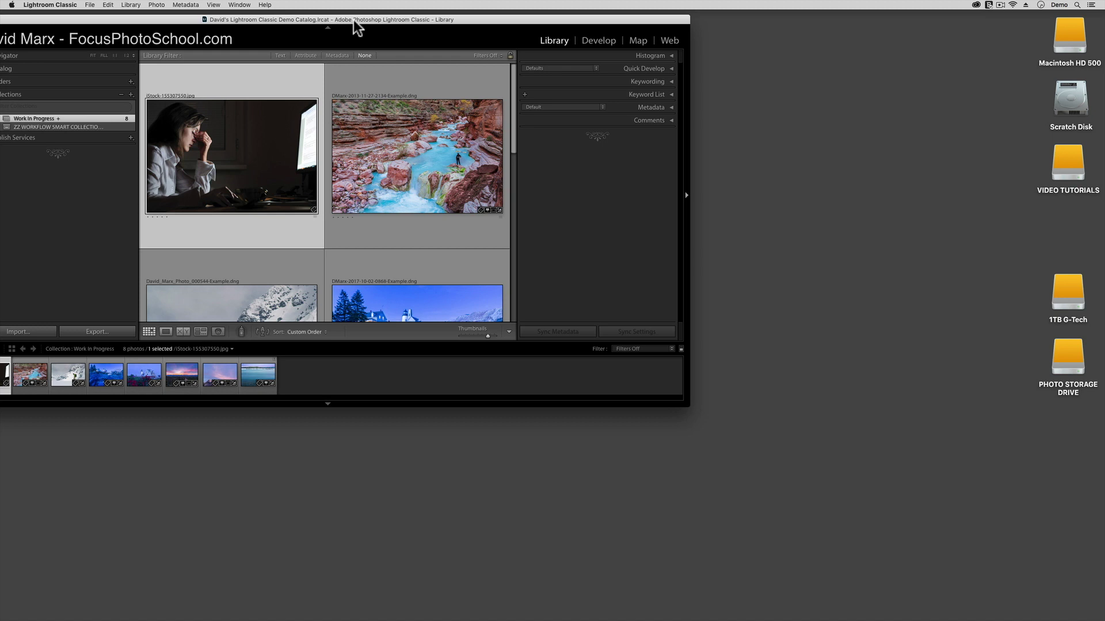
pyautogui.moveTo(353, 23); pyautogui.dragTo(326, 11)
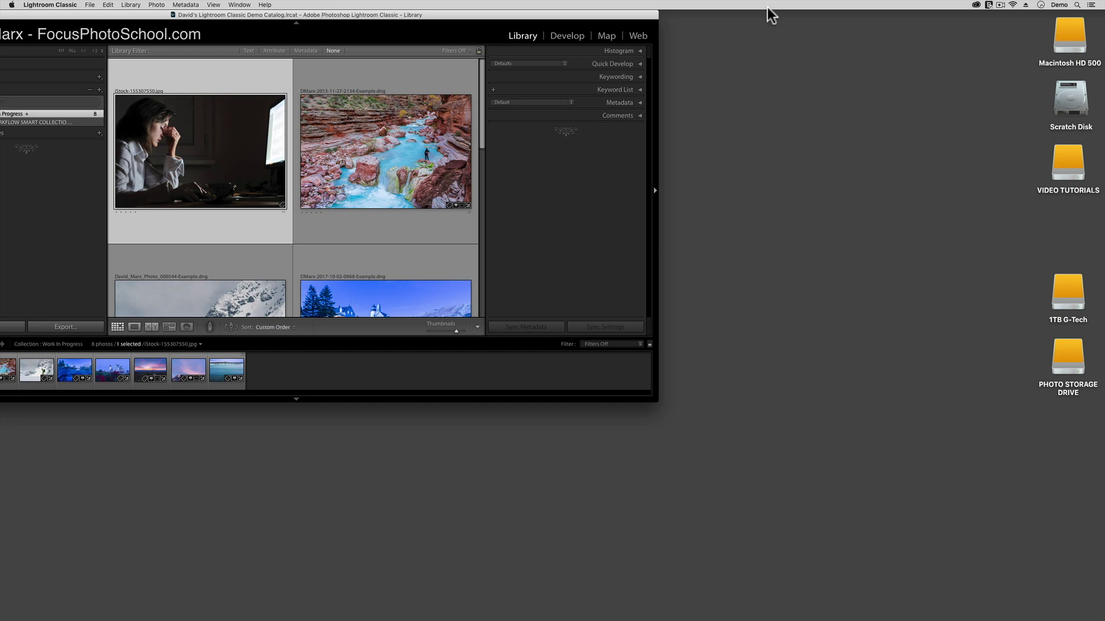
pyautogui.moveTo(658, 405); pyautogui.dragTo(1098, 617)
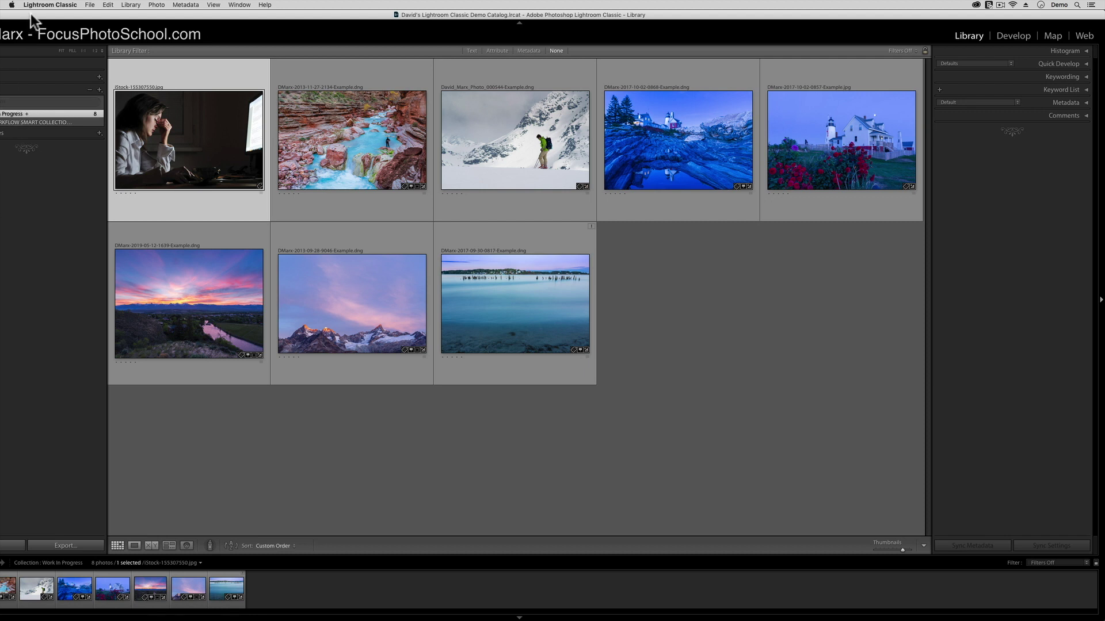
pyautogui.moveTo(31, 16); pyautogui.dragTo(99, 6)
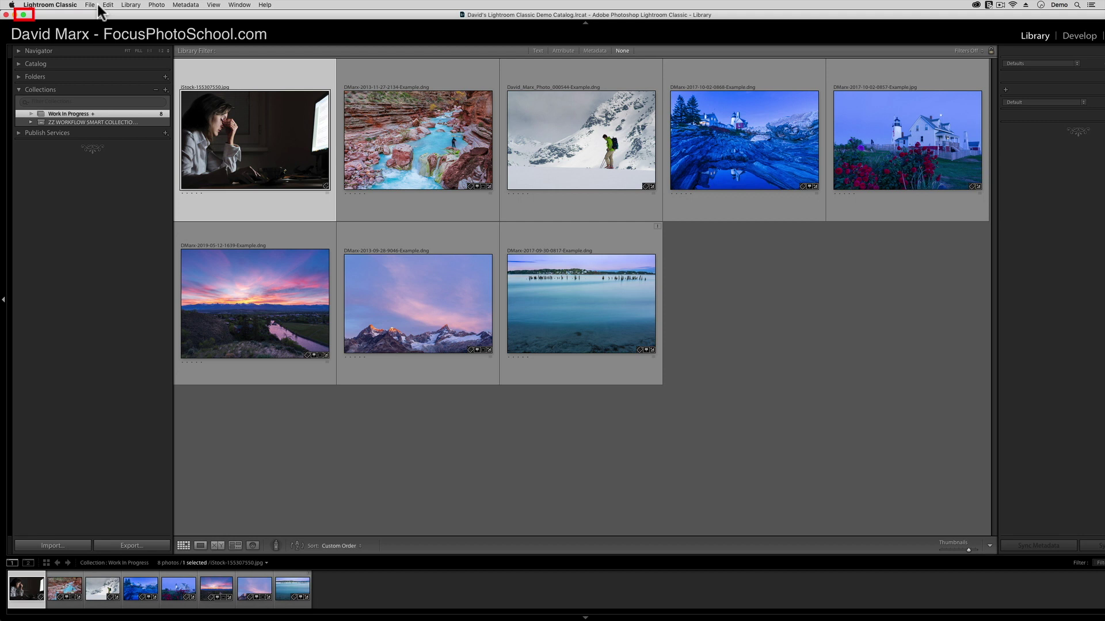
# Option-click the green zoom button to fit the window to the screen, then make Lightroom full screen.
pyautogui.press('alt')
pyautogui.keyDown('alt'); pyautogui.click(24, 14); pyautogui.keyUp('alt')
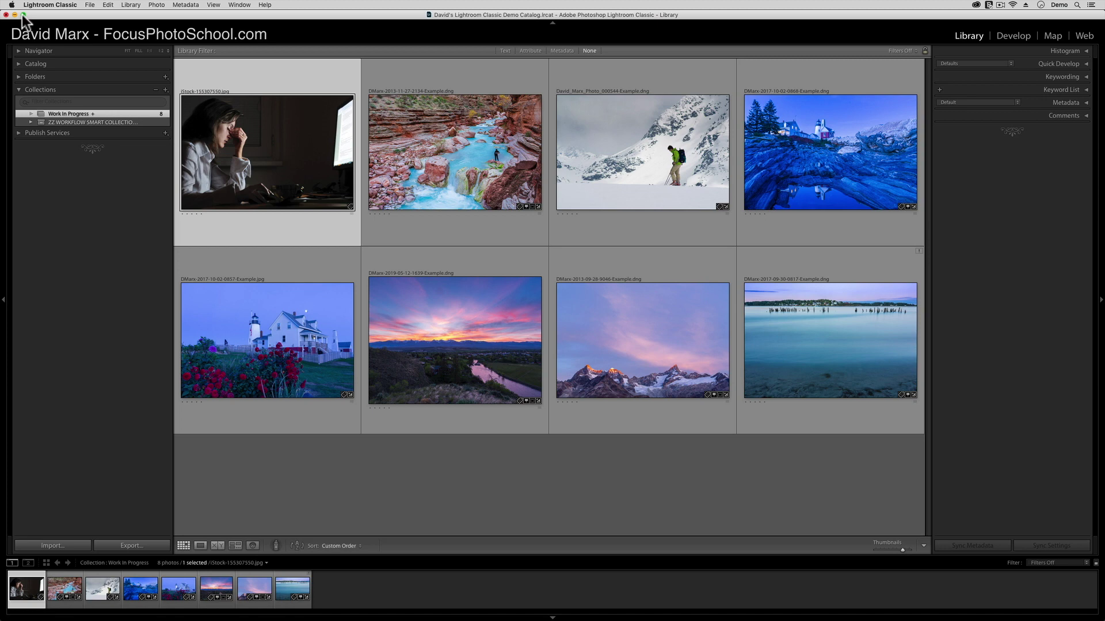
pyautogui.click(23, 15)
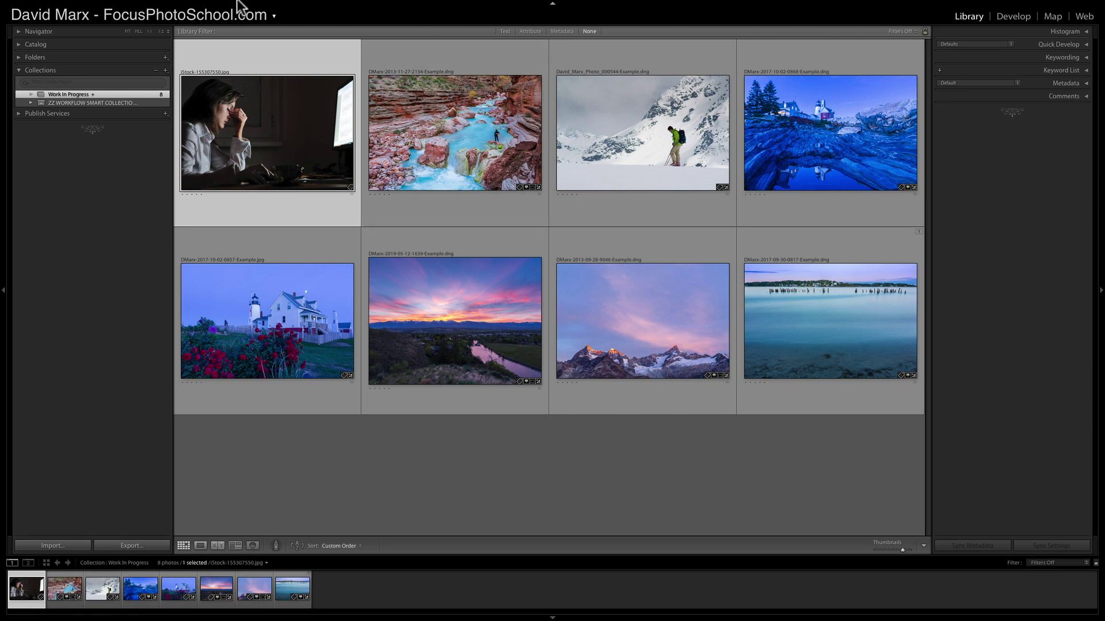
pyautogui.moveTo(239, 4)
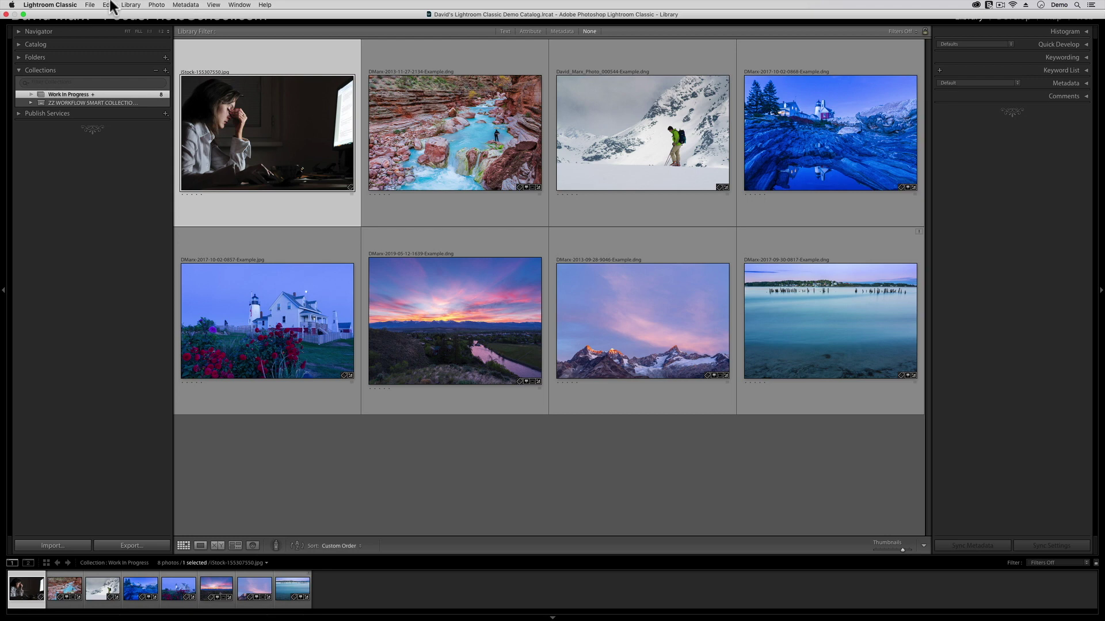
pyautogui.click(22, 13)
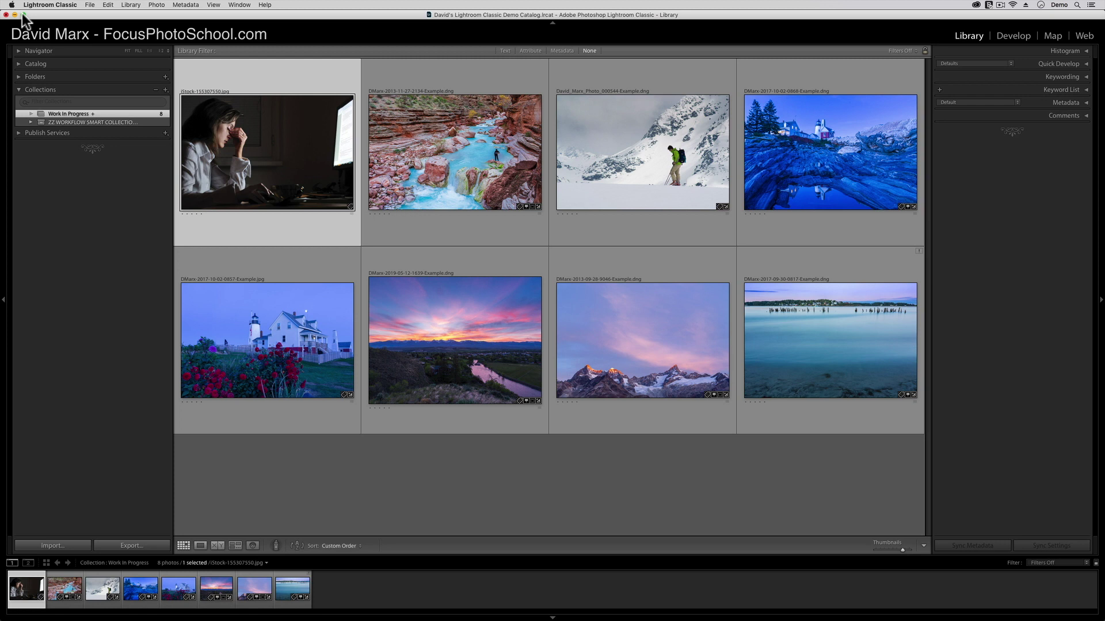
pyautogui.click(23, 14)
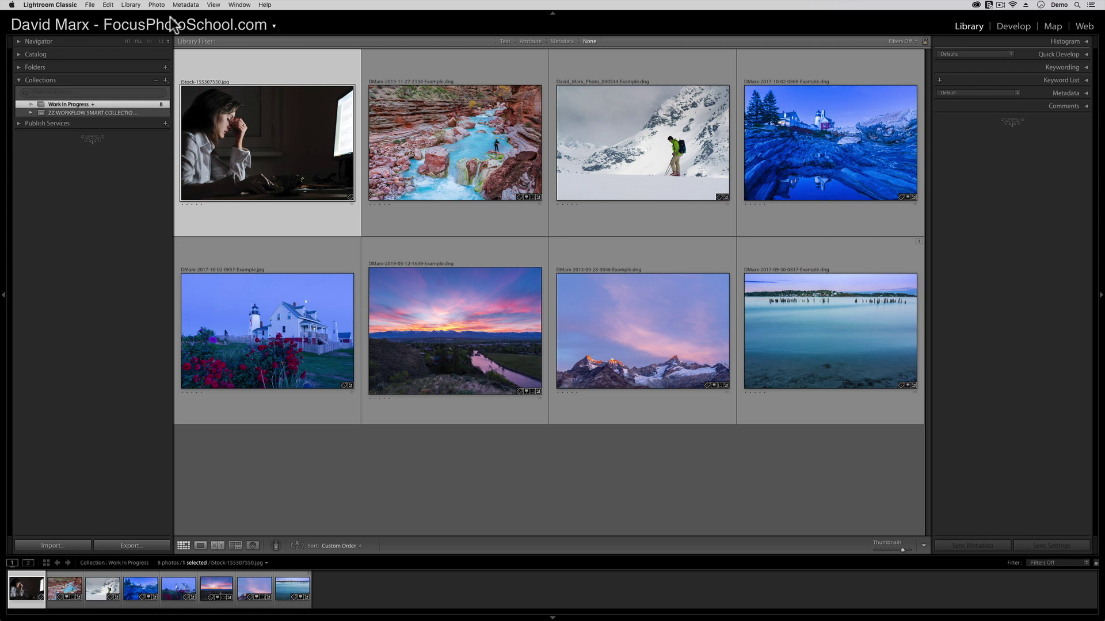
pyautogui.hotkey('shift', 'f')
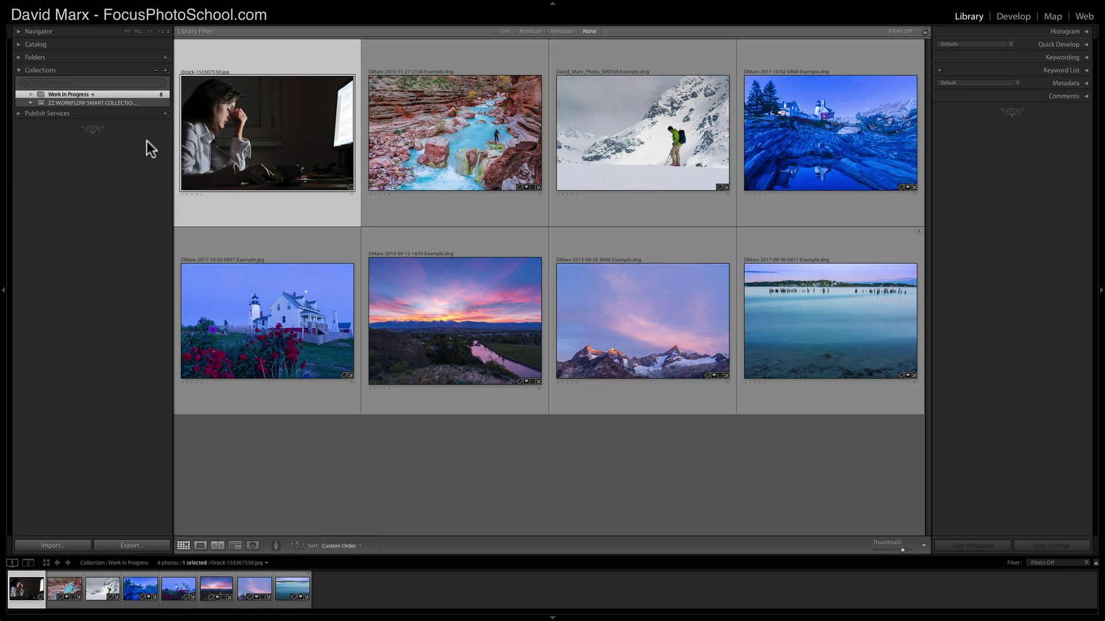
pyautogui.moveTo(33, 3)
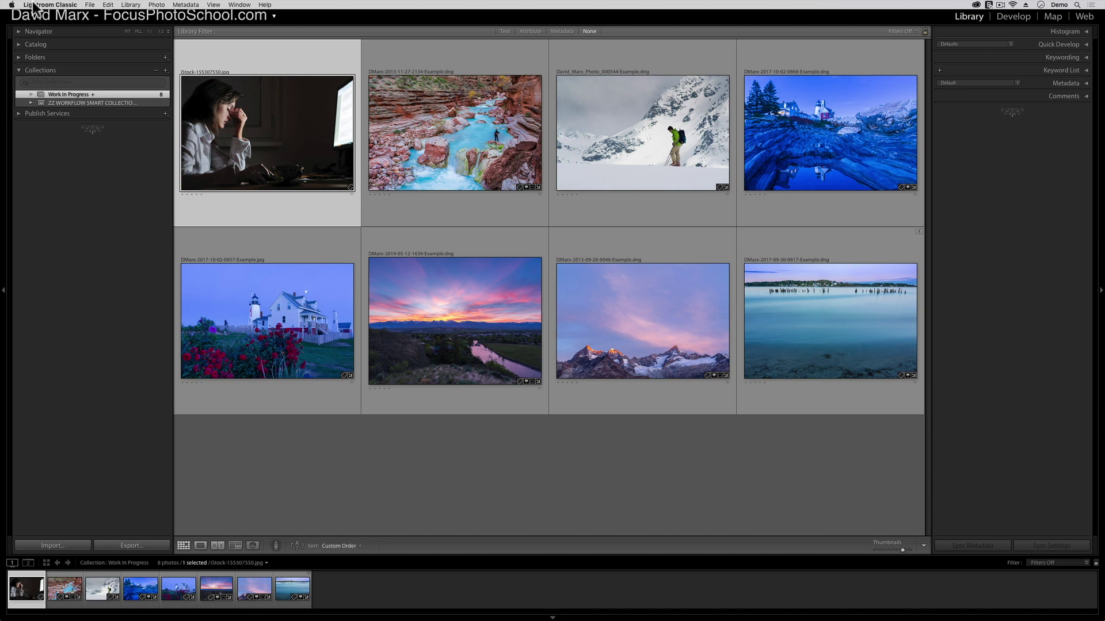
pyautogui.press('super+alt+f')
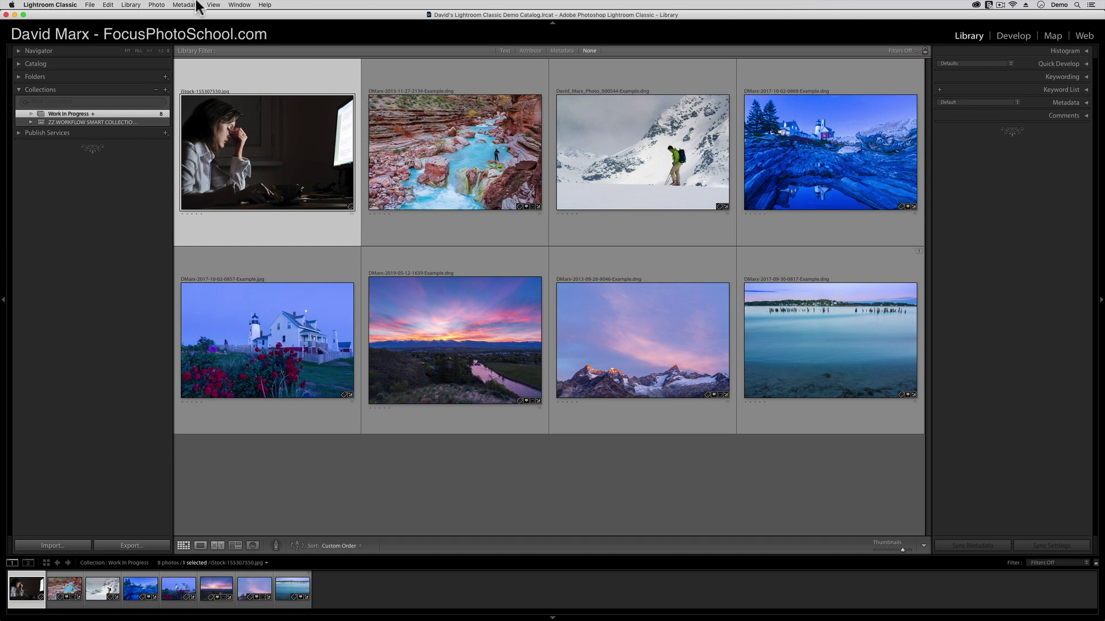
pyautogui.click(233, 5)
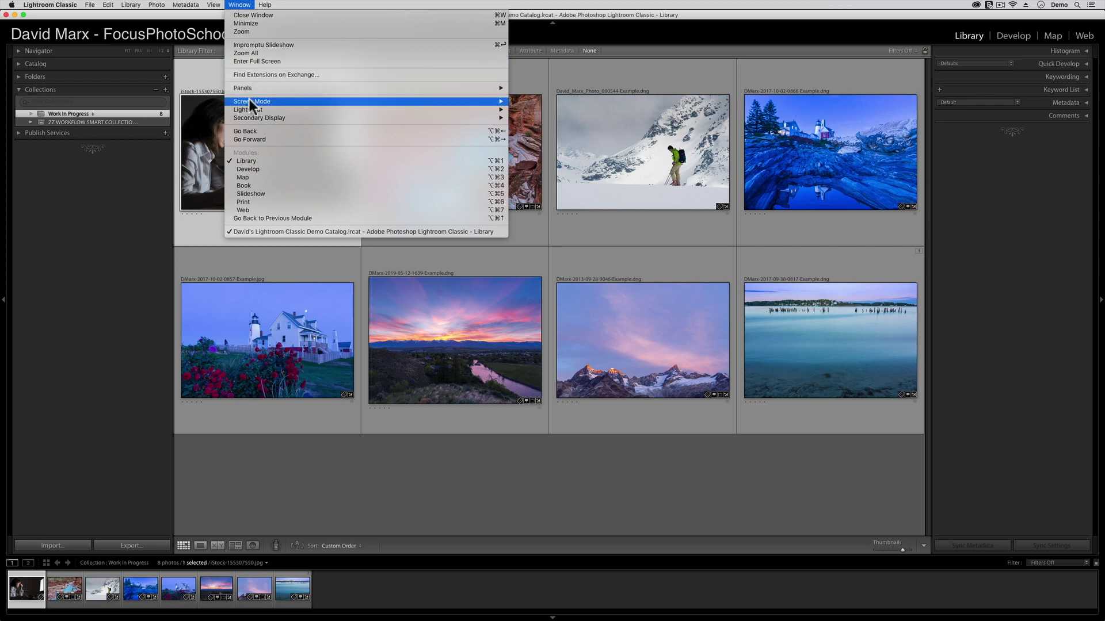
pyautogui.moveTo(249, 99)
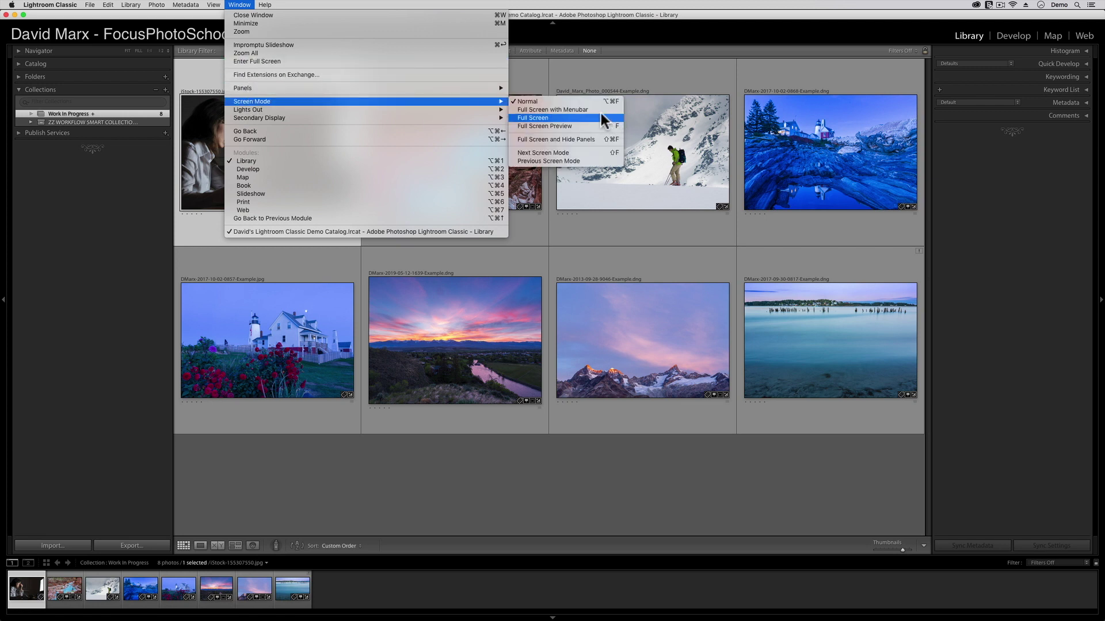
pyautogui.click(670, 475)
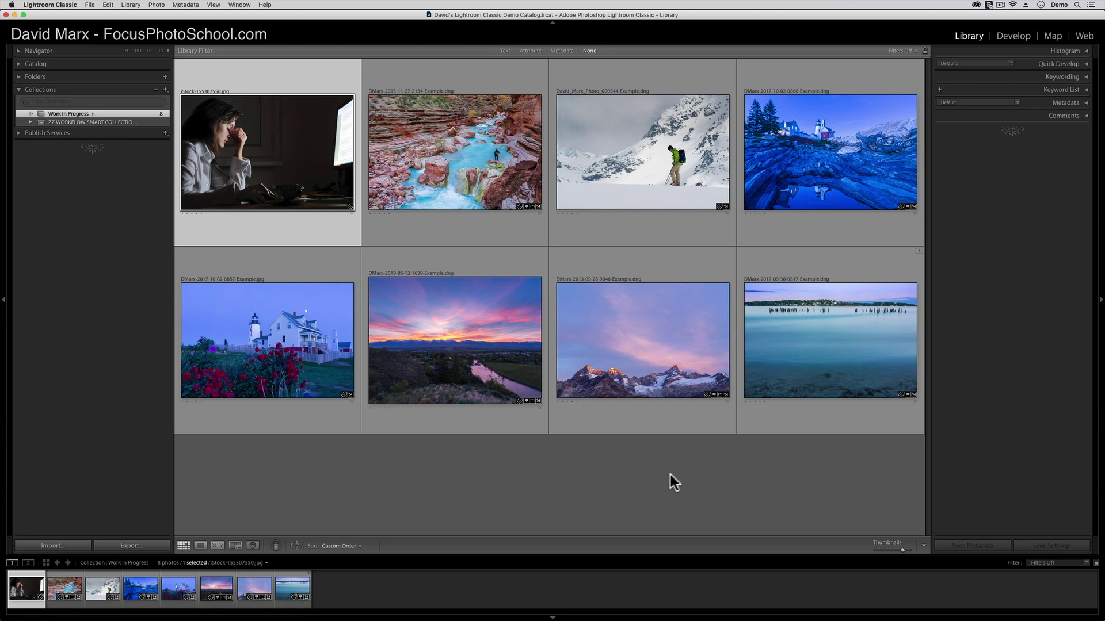
# Open the canyon photo in Loupe with Lights Dim, then return to Grid and expand the Folders panel.
pyautogui.click(465, 148)
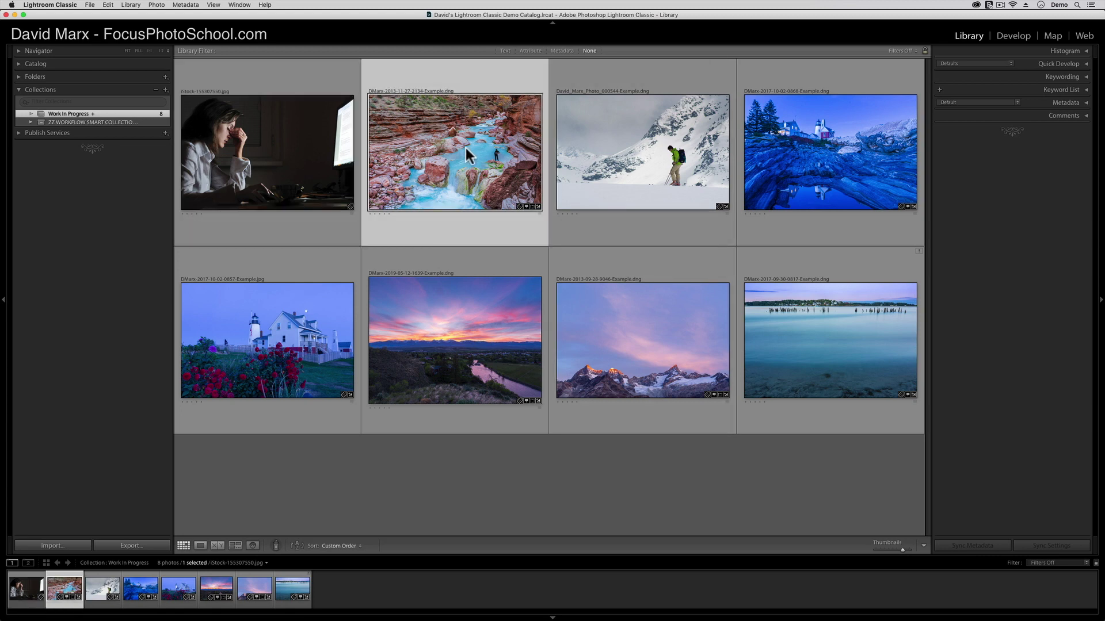
pyautogui.doubleClick(465, 147)
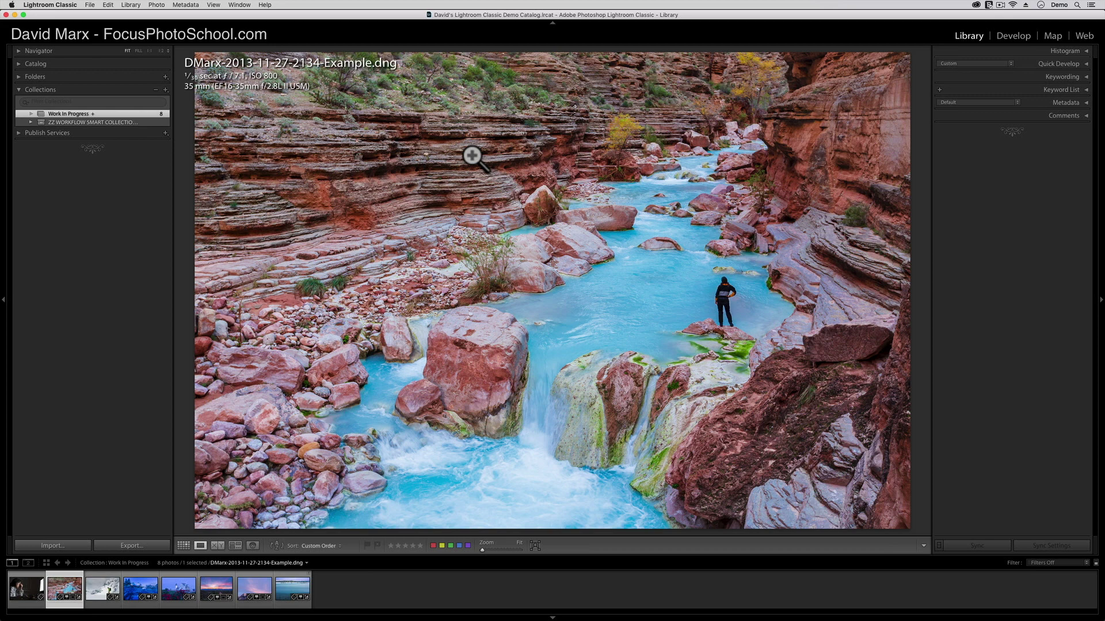
pyautogui.press('l')
pyautogui.press('g')
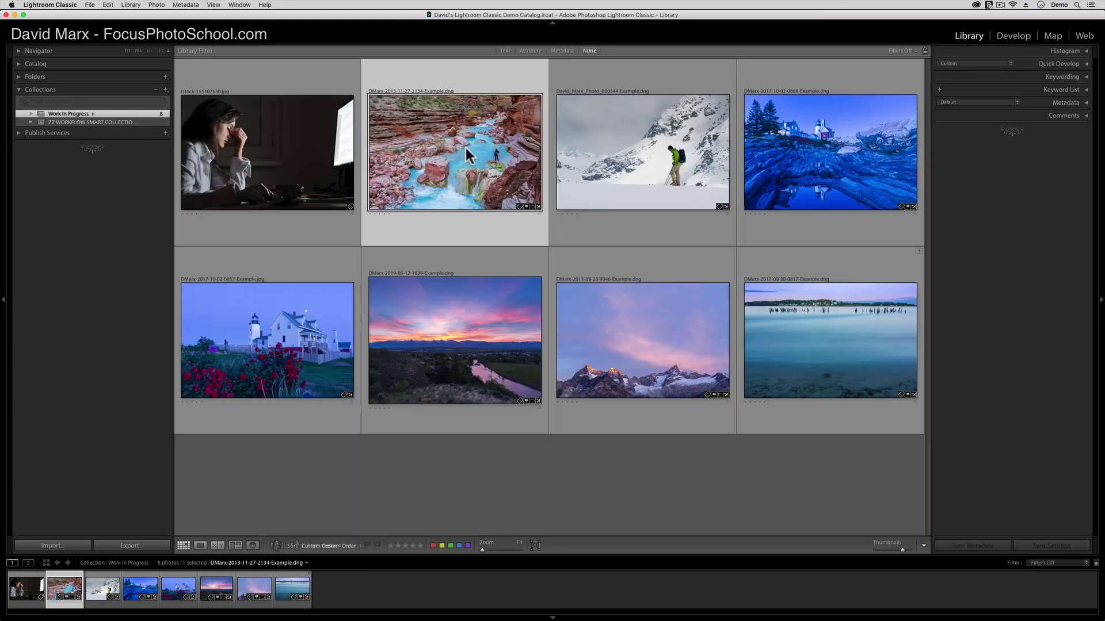
pyautogui.click(11, 76)
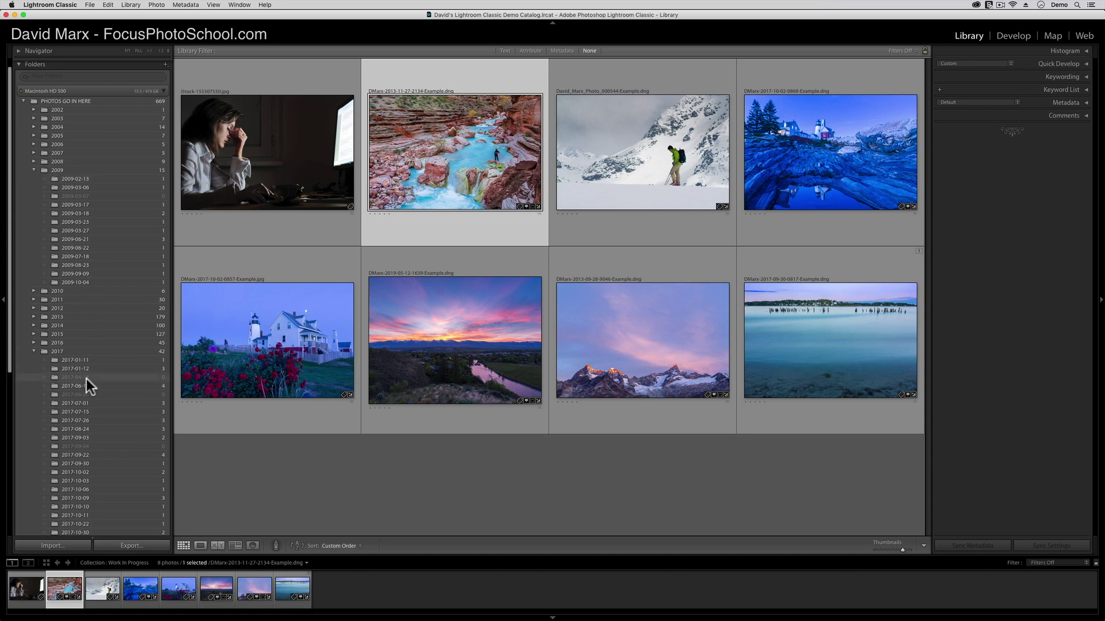
pyautogui.click(85, 378)
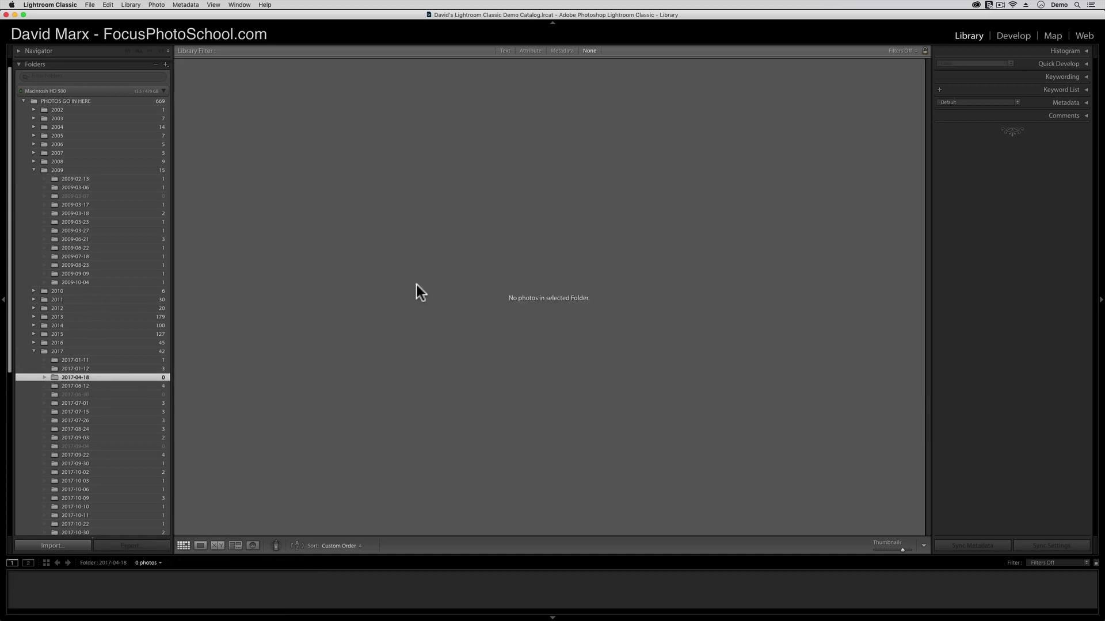
pyautogui.press('super+shift+i')
pyautogui.press('super+alt+Left')
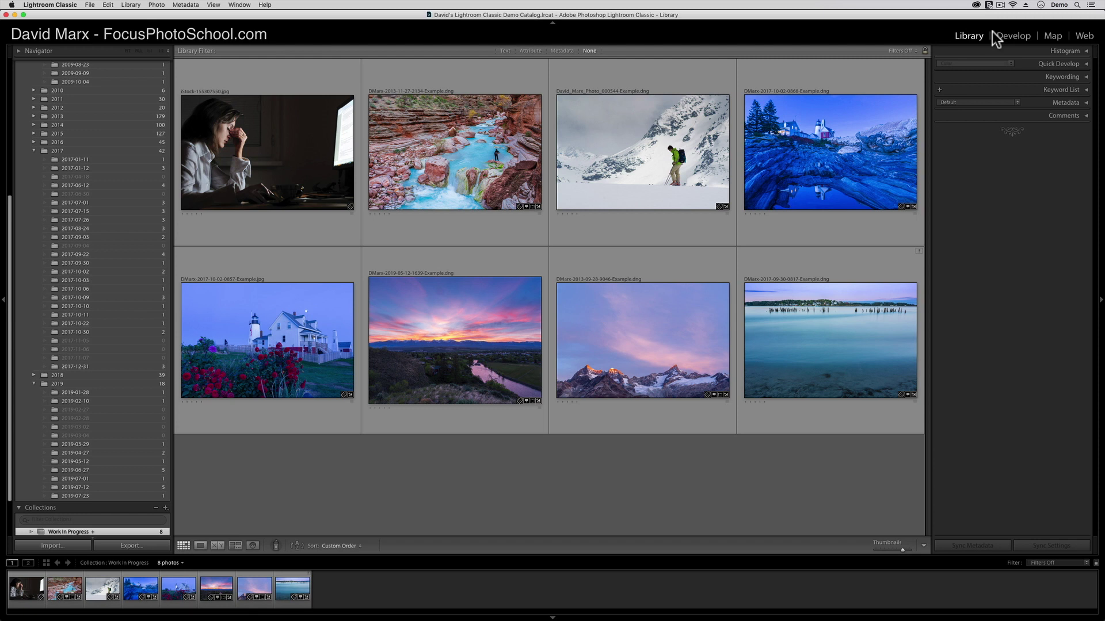
# Uncheck Web in the module picker's context menu, leaving only Library, Develop and Map.
pyautogui.rightClick(930, 36)
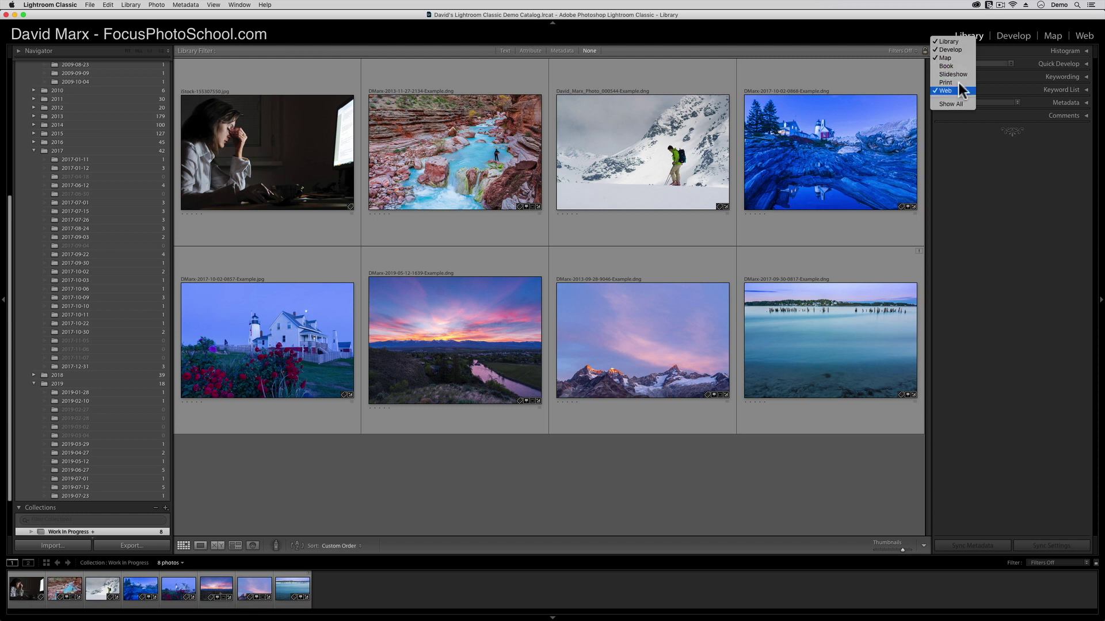
pyautogui.click(1082, 36)
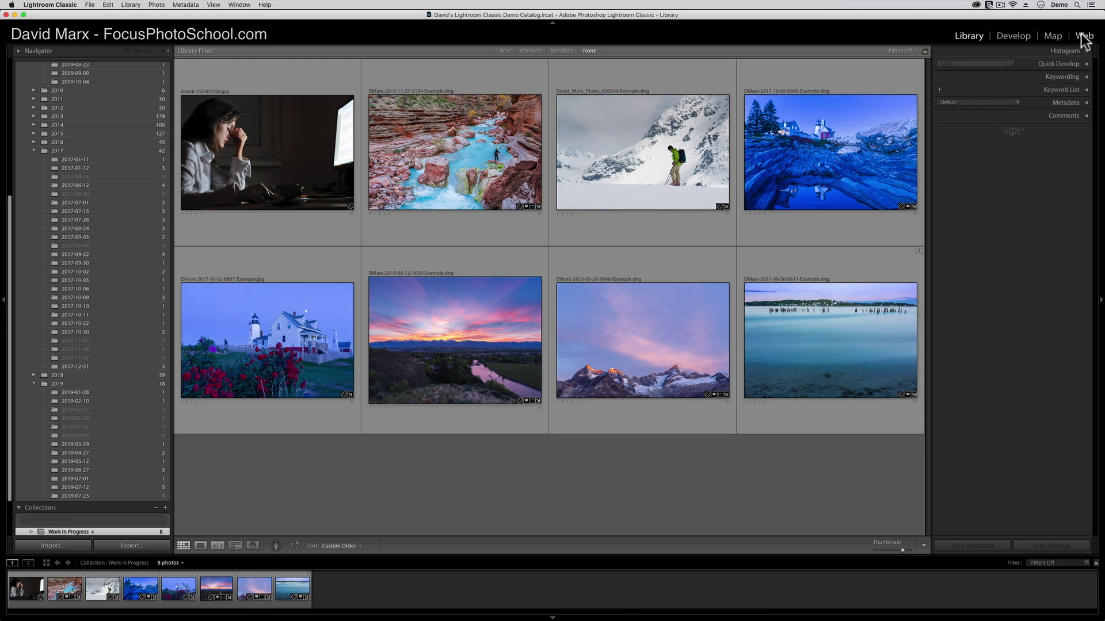
pyautogui.rightClick(1014, 33)
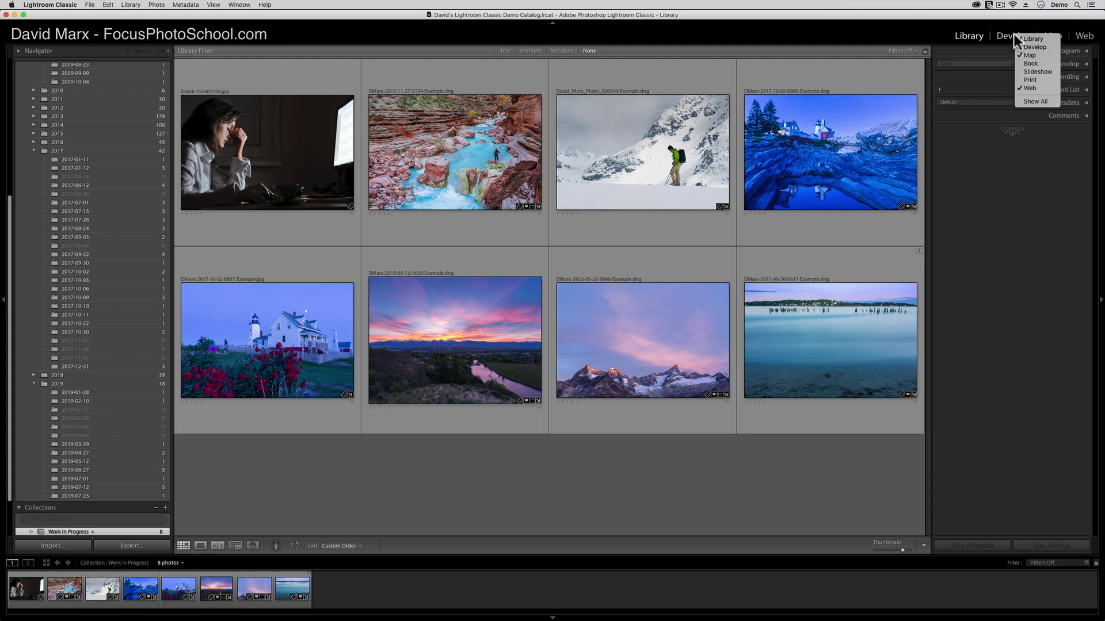
pyautogui.click(1034, 47)
pyautogui.click(1033, 87)
pyautogui.rightClick(1003, 35)
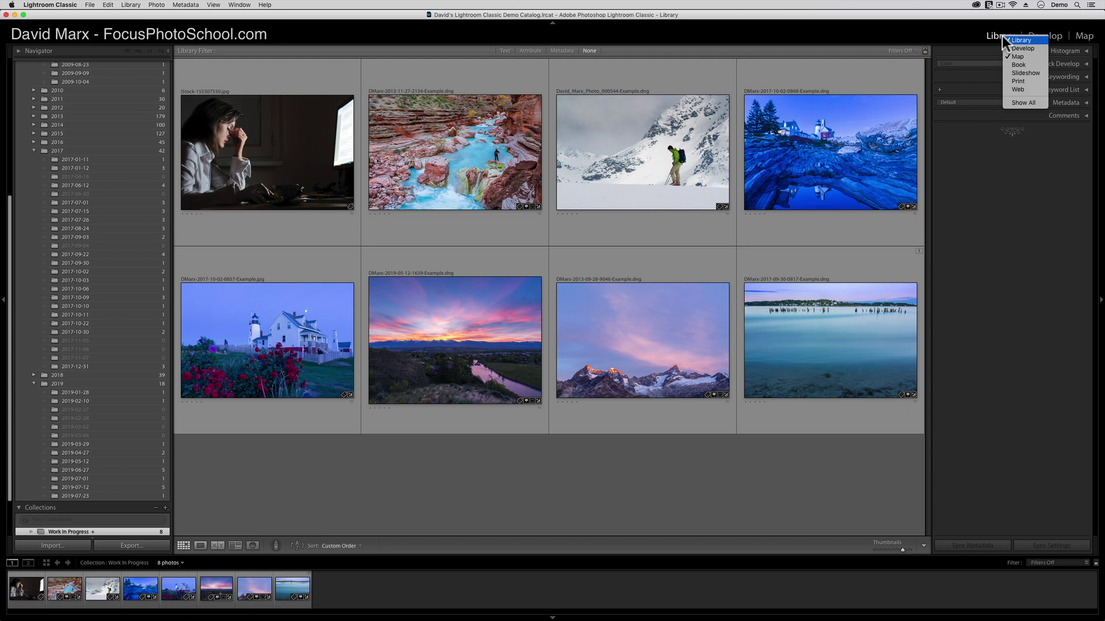
pyautogui.click(950, 37)
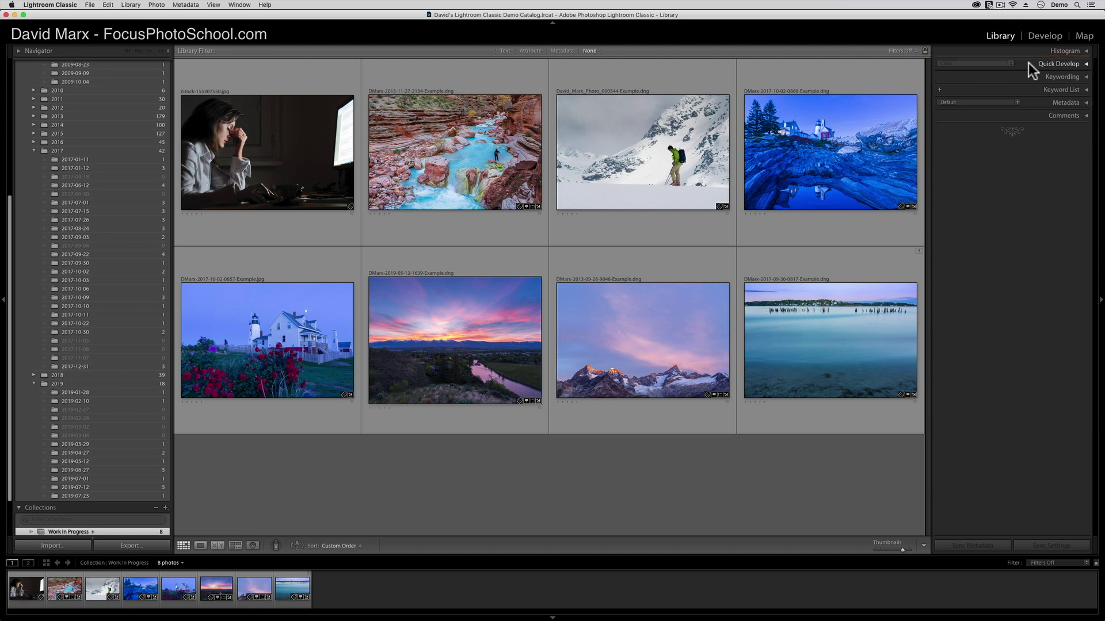
# Uncheck Comments in the right-panel header's context menu.
pyautogui.rightClick(1028, 63)
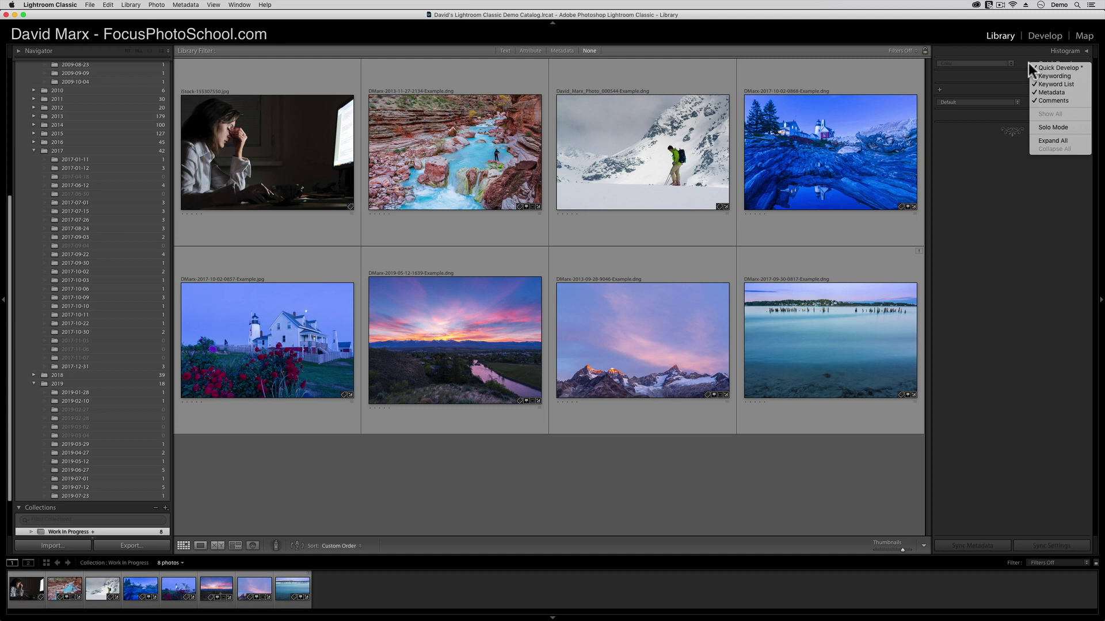
pyautogui.click(1052, 100)
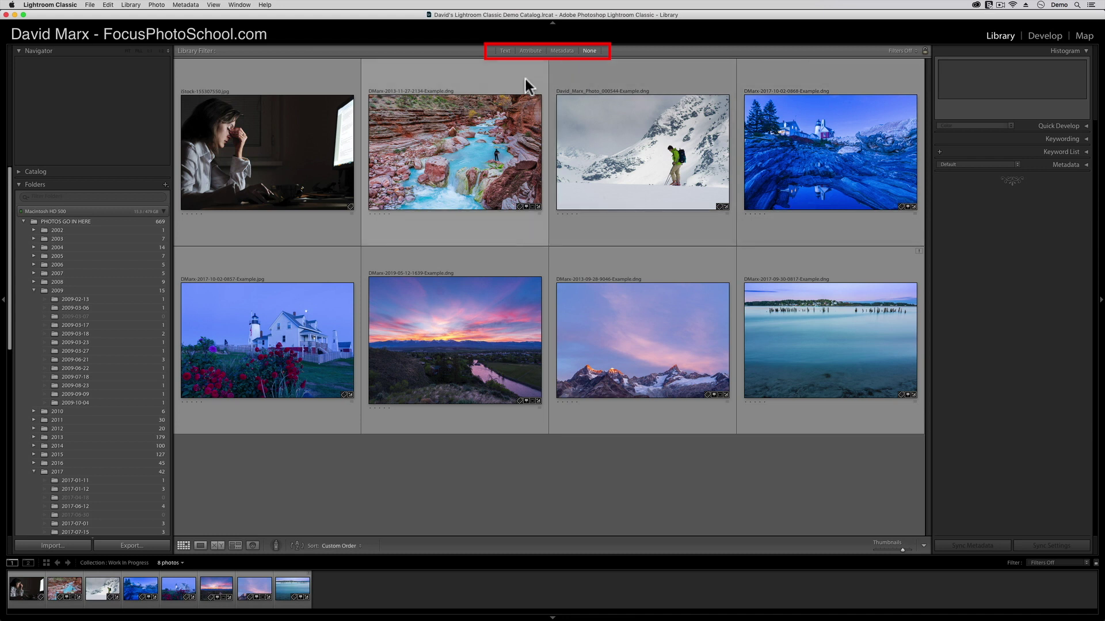
# Switch the Library Filter bar through Metadata and Attribute to None, then hide the bar with backslash.
pyautogui.click(557, 49)
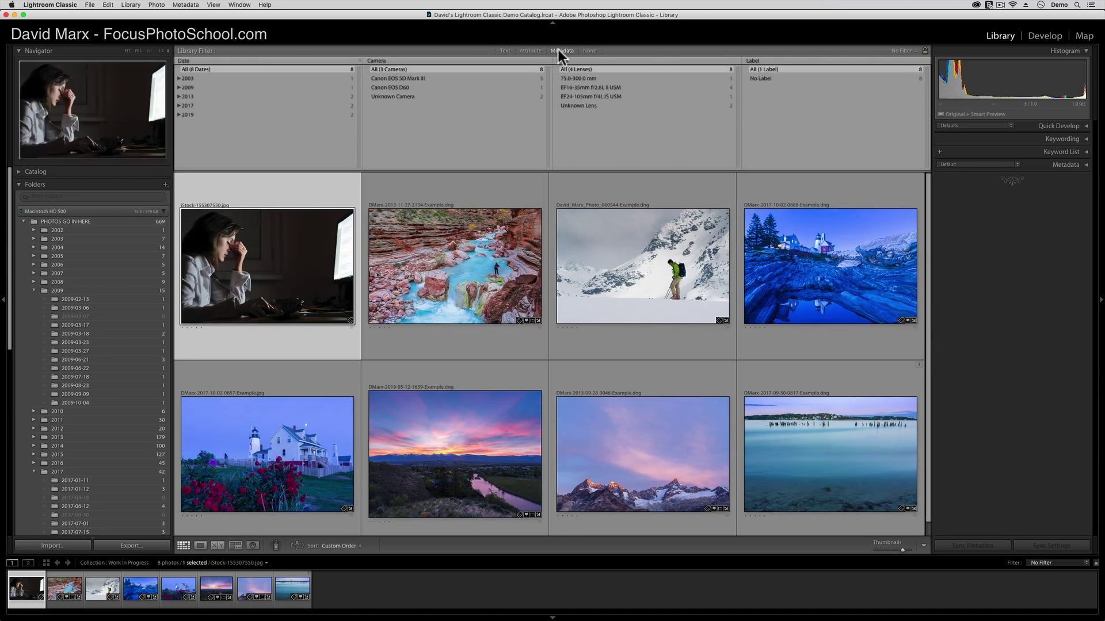
pyautogui.click(530, 50)
pyautogui.click(532, 50)
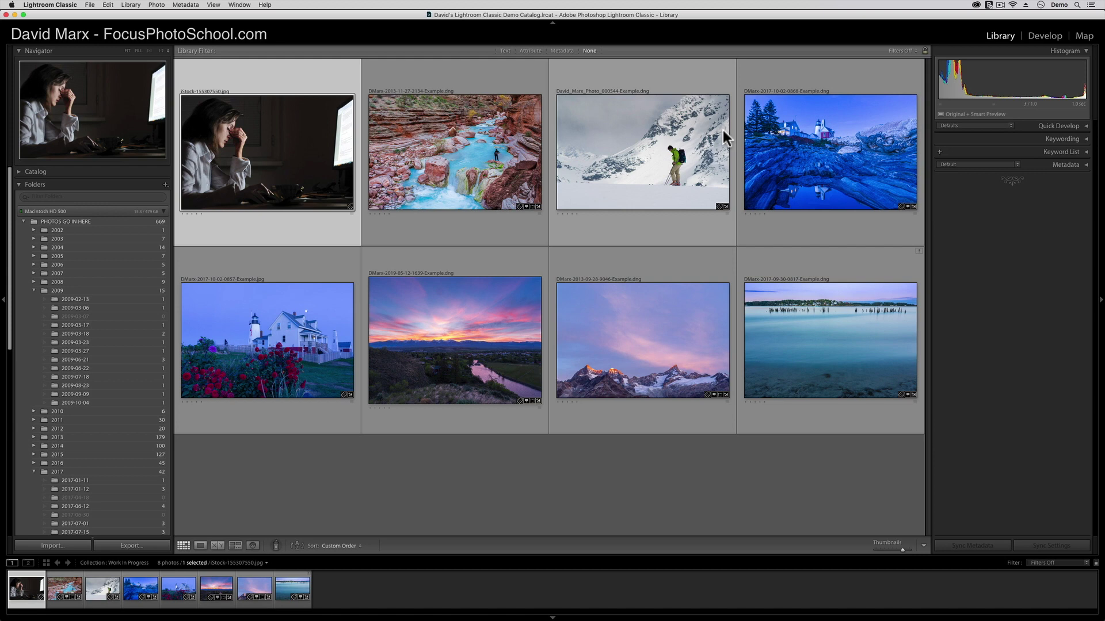
pyautogui.press('\\')
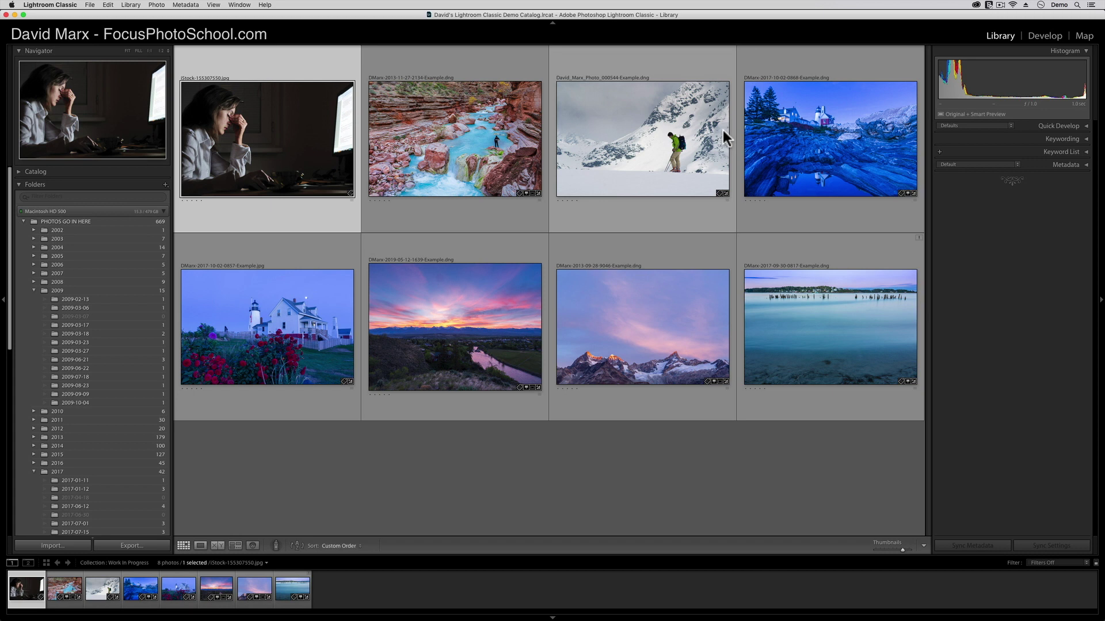
# Show the Library Filter bar with backslash, then hide and re-show the toolbar with T.
pyautogui.press('\\')
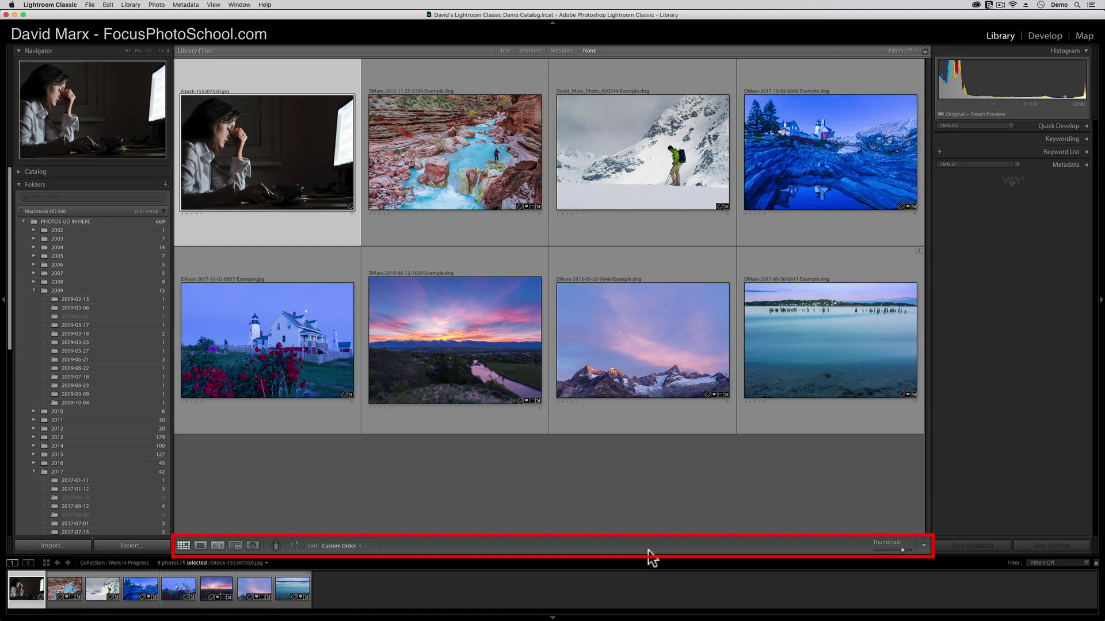
pyautogui.press('t')
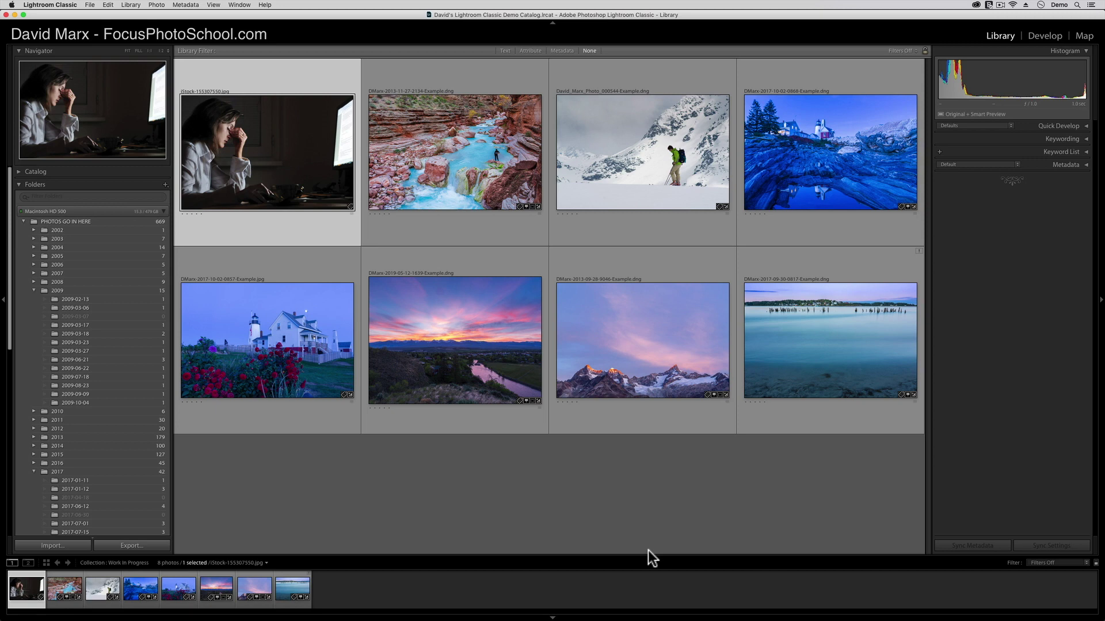
pyautogui.press('t')
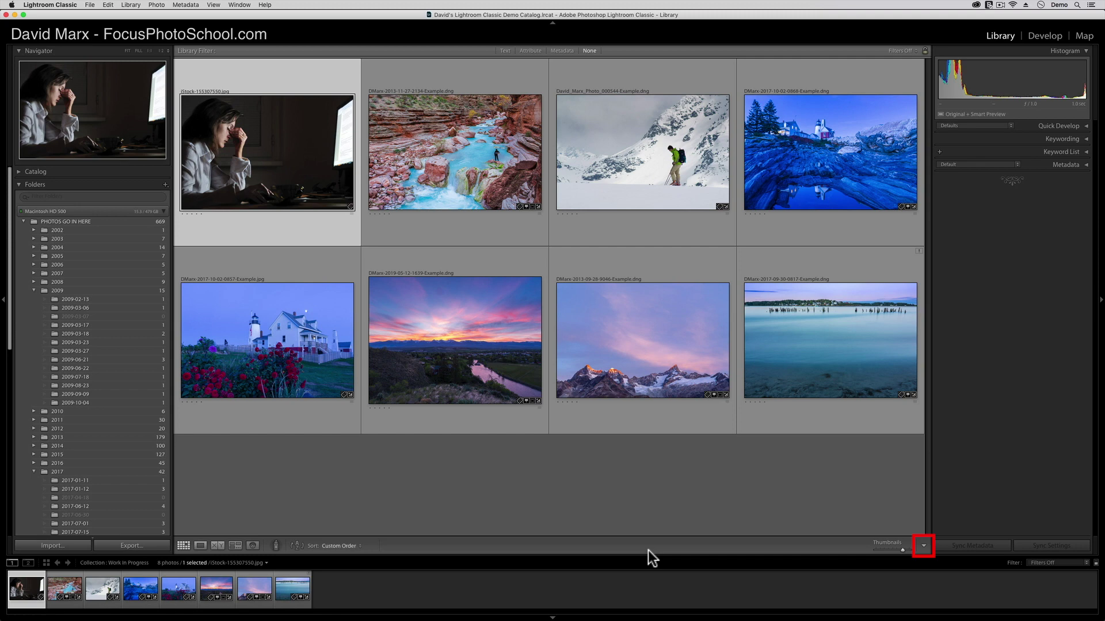
pyautogui.click(924, 546)
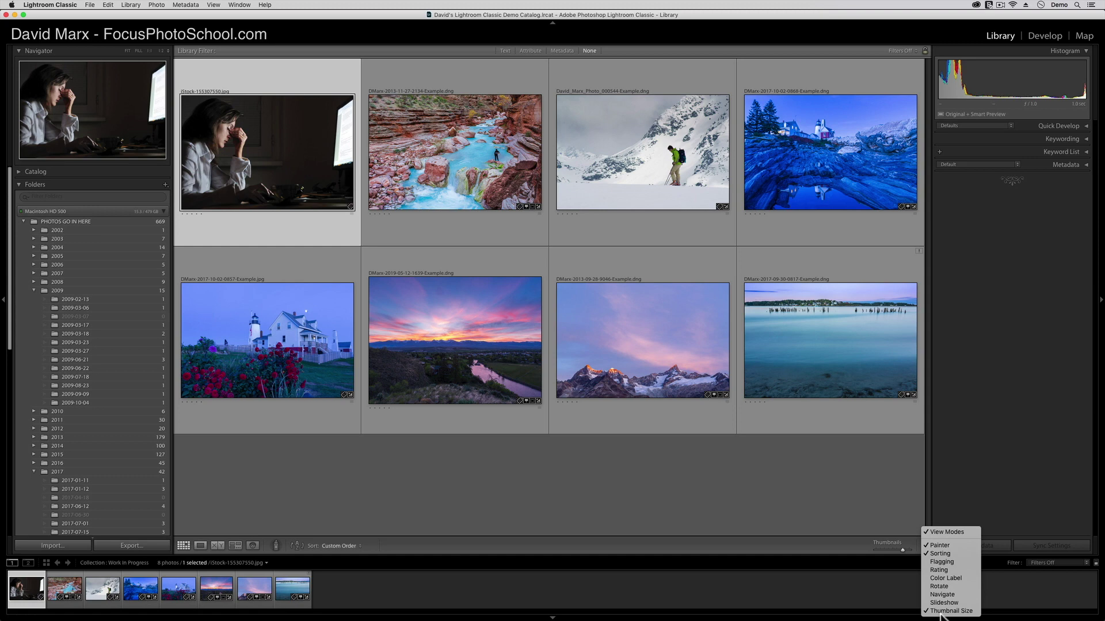
pyautogui.click(689, 185)
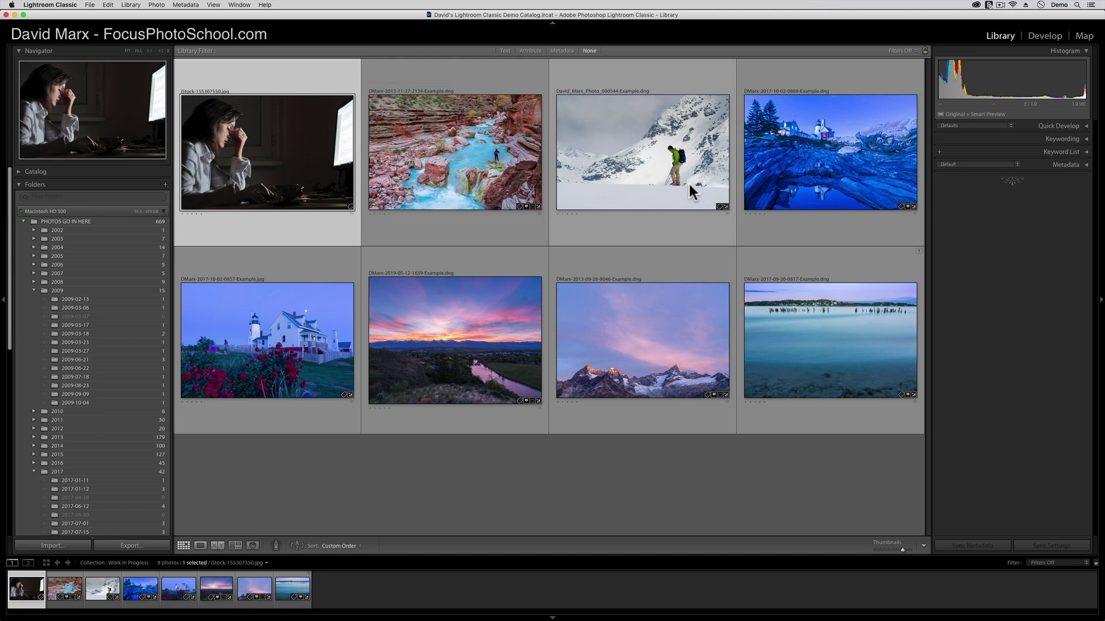
pyautogui.click(422, 149)
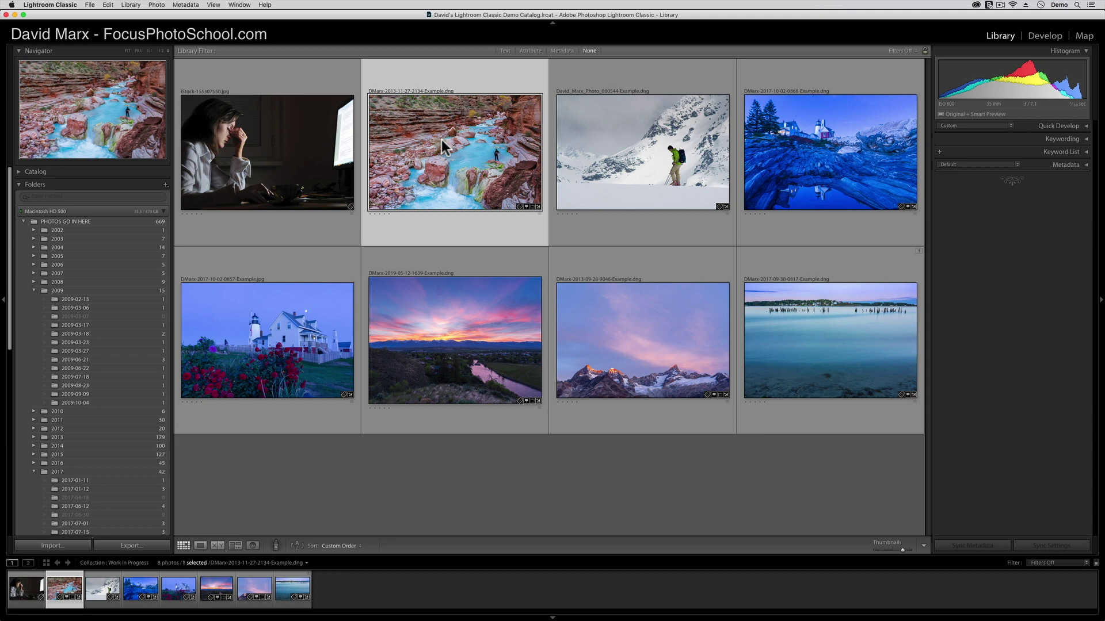
# Cycle the grid cell style back to compact cells labelled with file names.
pyautogui.press('j')
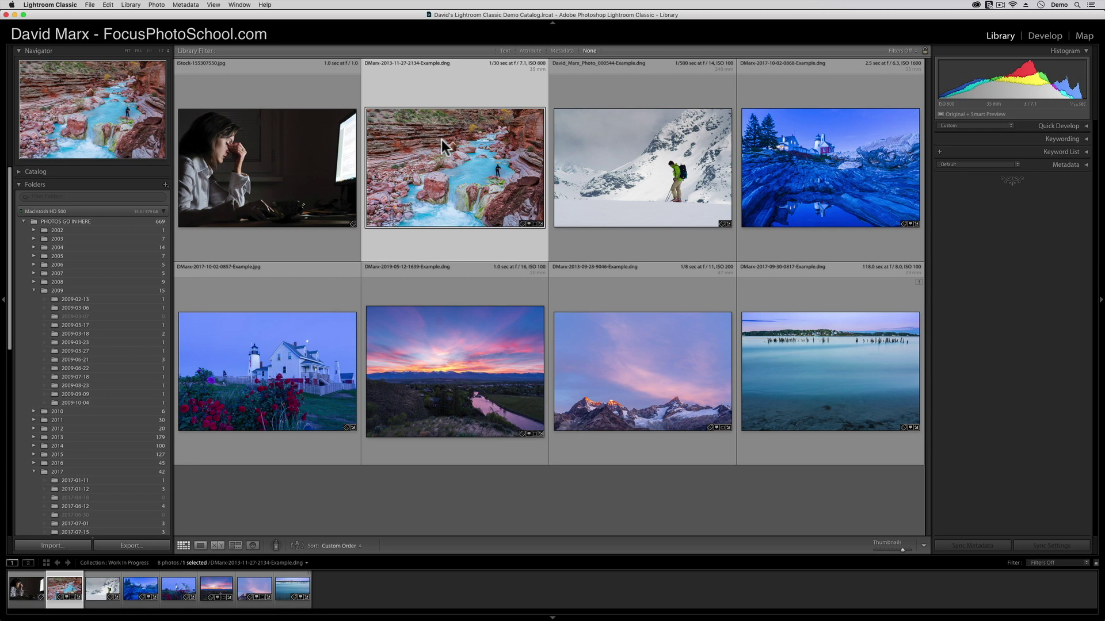
pyautogui.press('j')
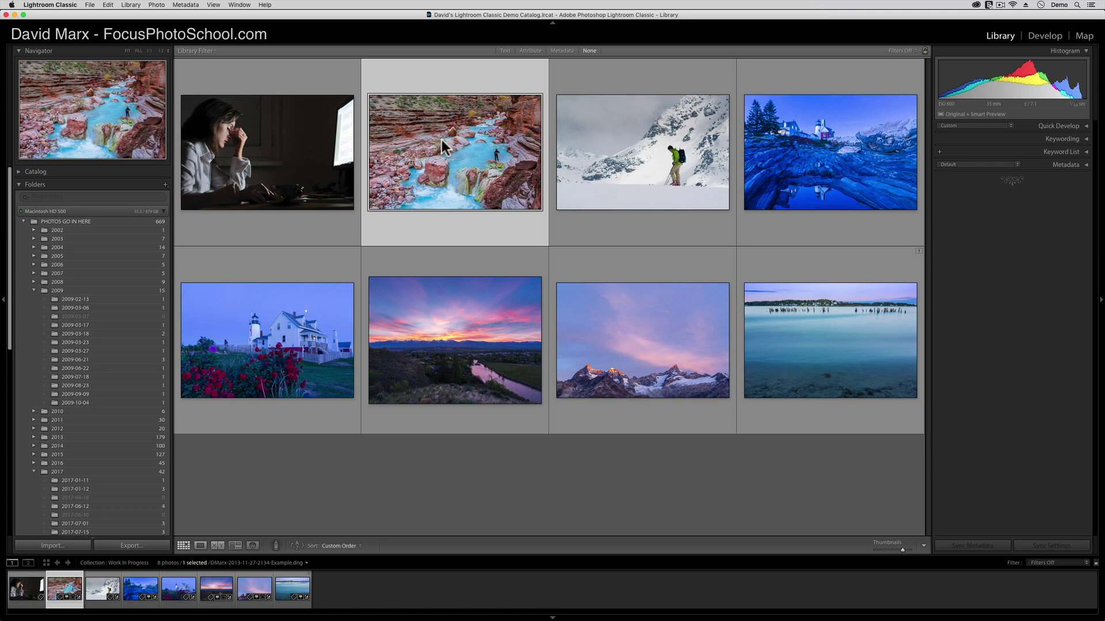
pyautogui.press('j')
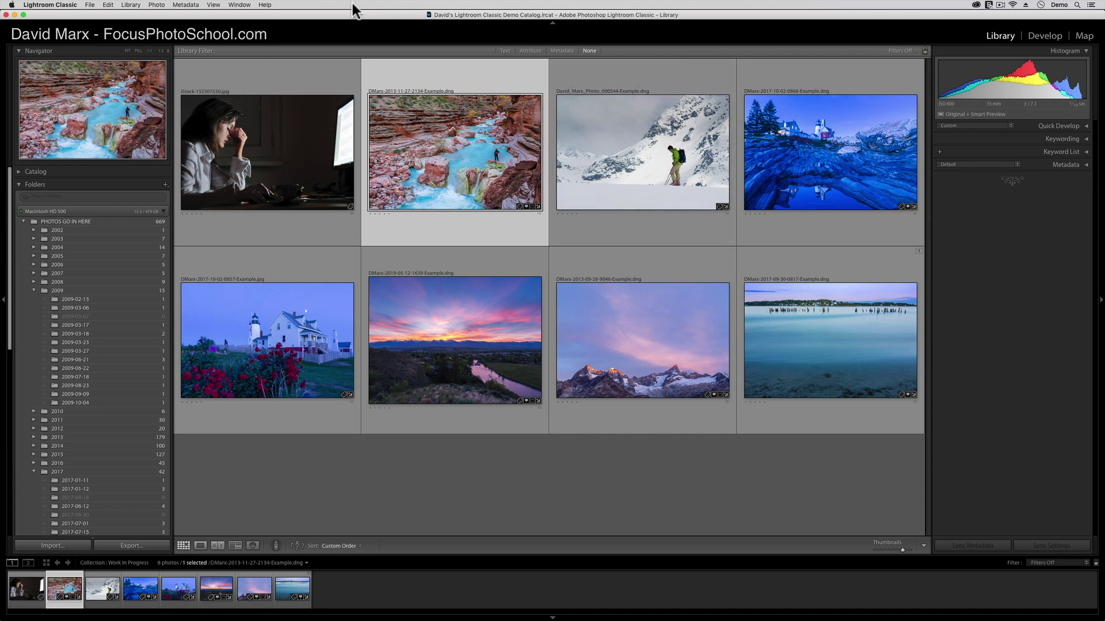
pyautogui.click(214, 5)
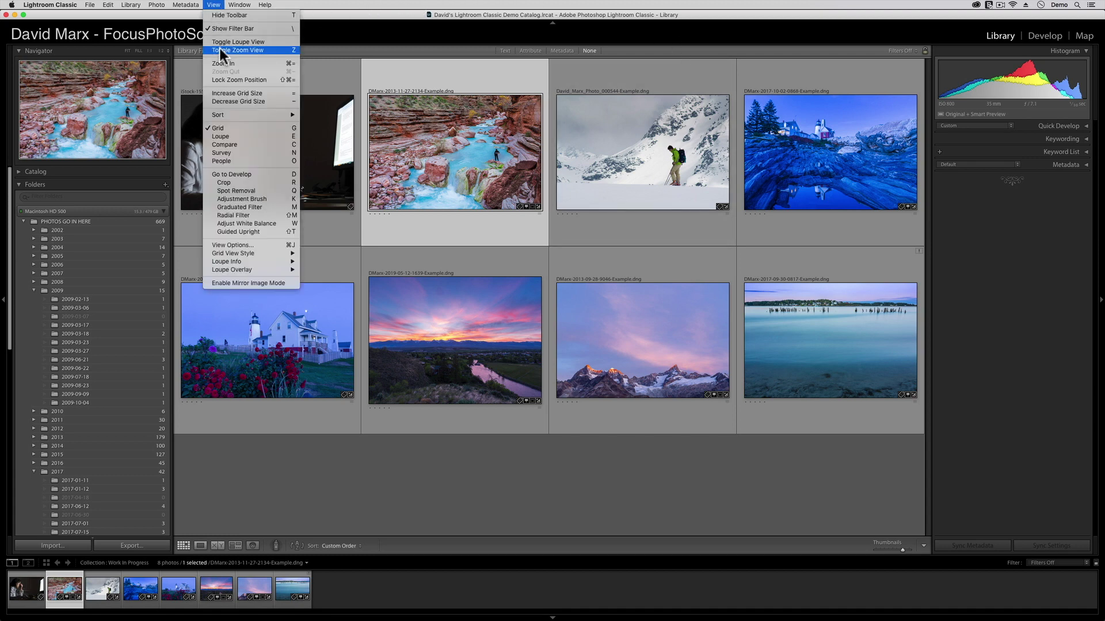
pyautogui.click(258, 244)
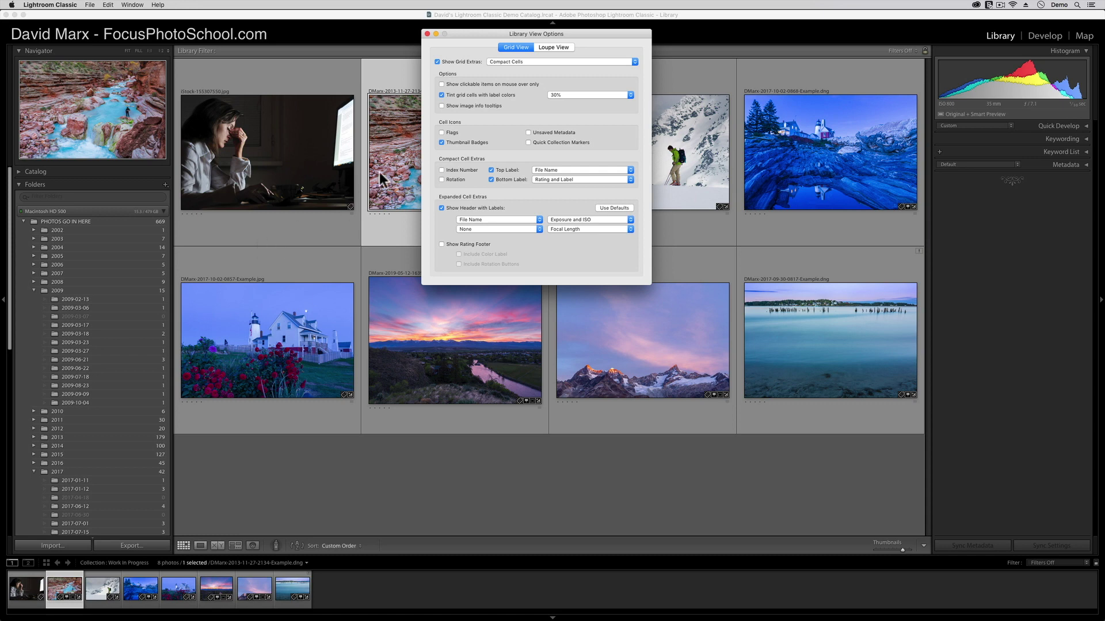
pyautogui.click(427, 34)
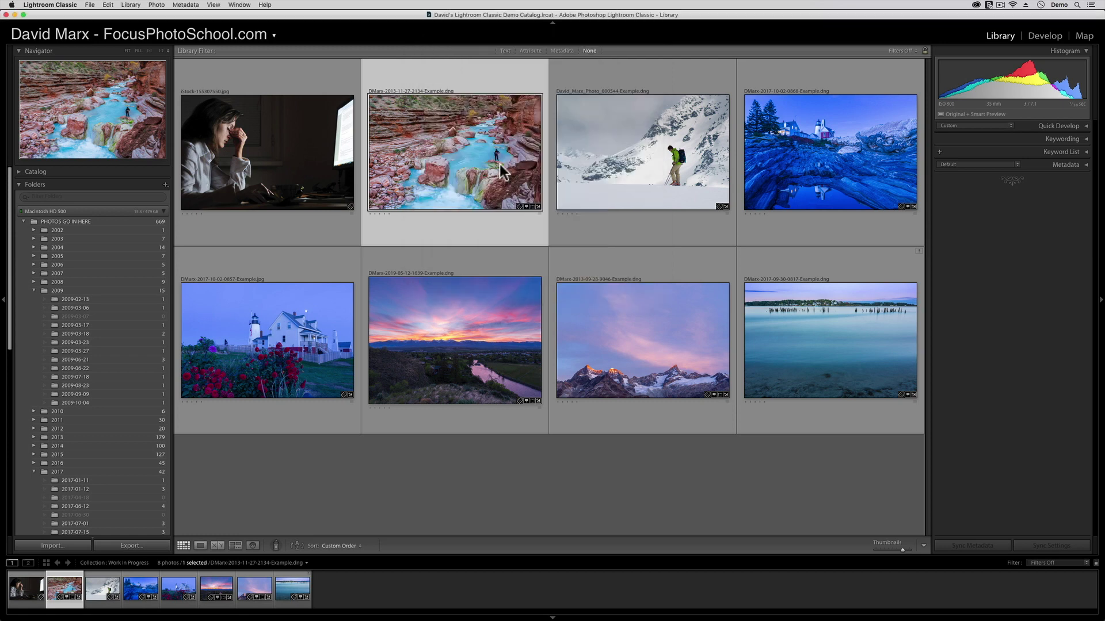
pyautogui.click(665, 183)
pyautogui.doubleClick(665, 183)
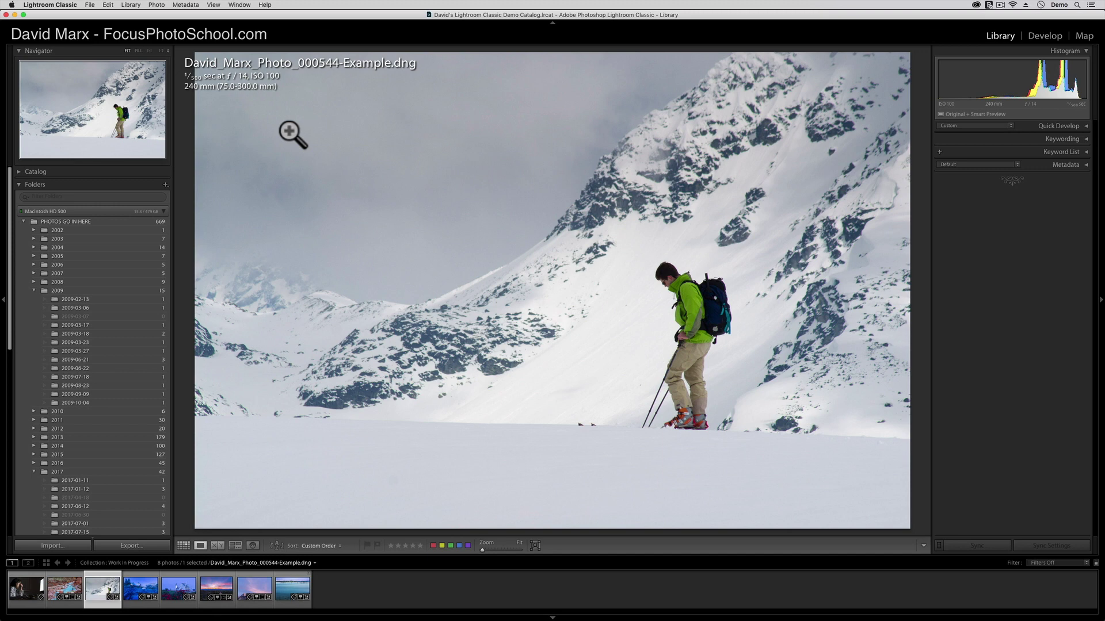
# Cycle the loupe info overlay to show file name, f/14, ISO 100 and 240 mm.
pyautogui.press('i')
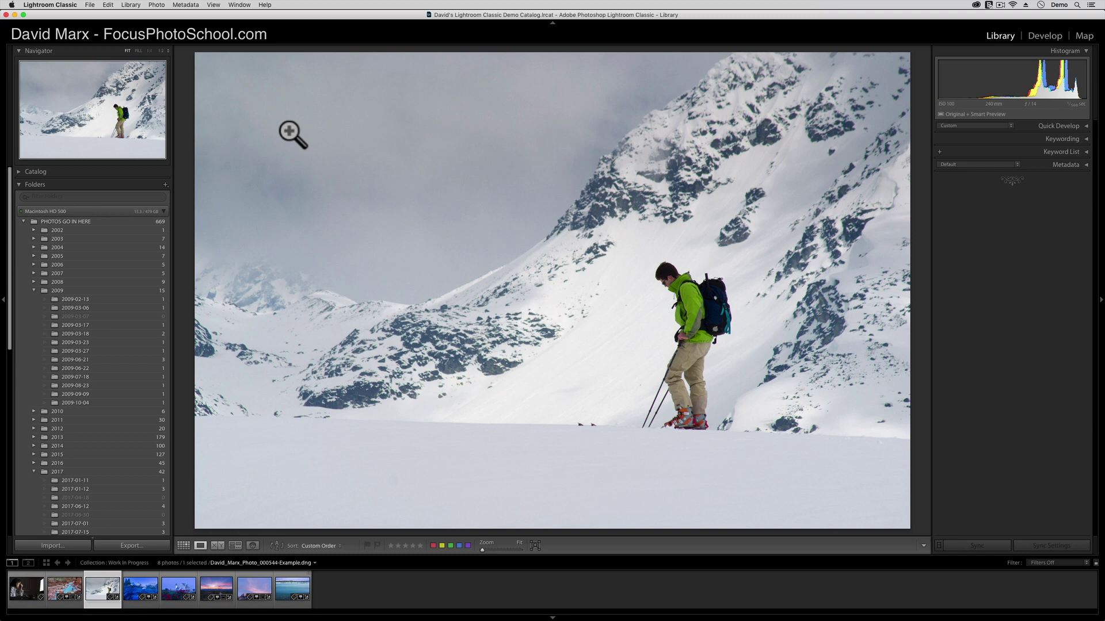
pyautogui.press('i')
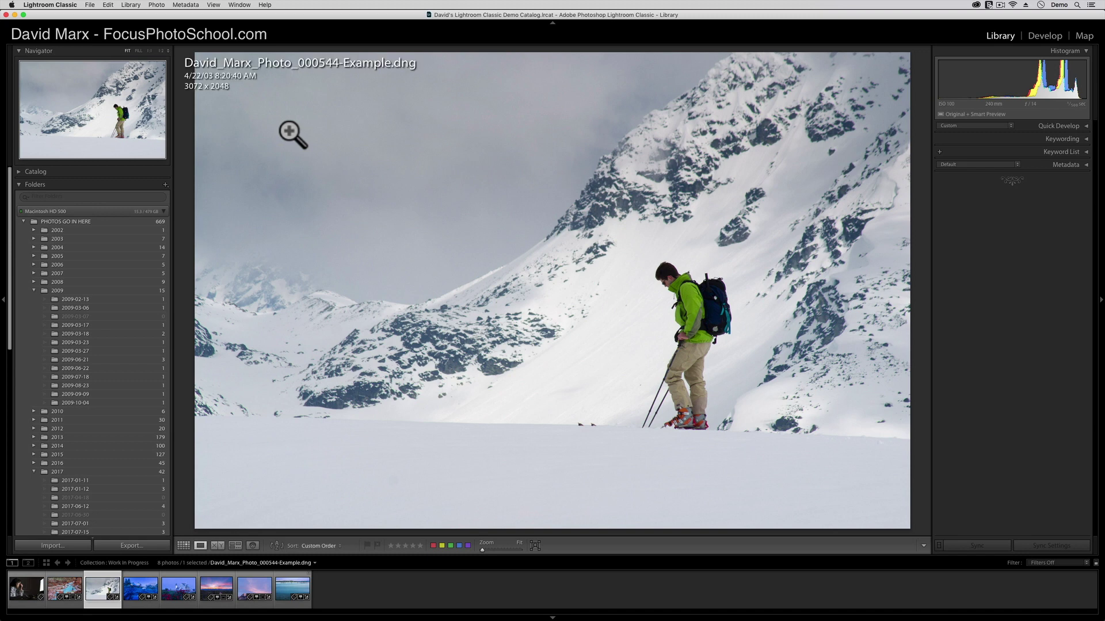
pyautogui.press('i')
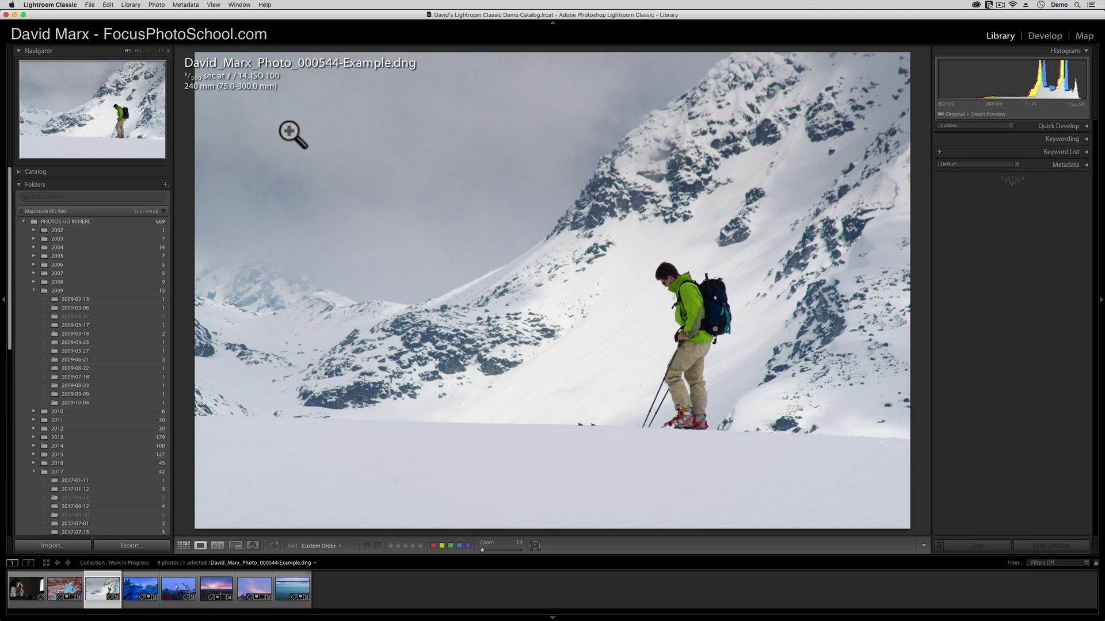
pyautogui.press('i')
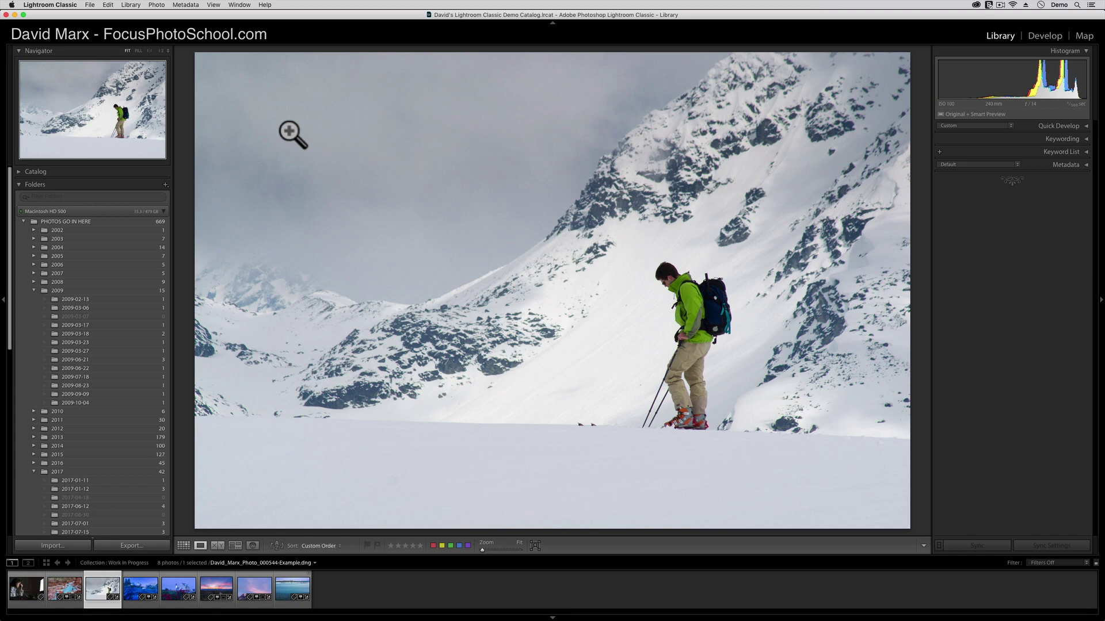
pyautogui.press('i')
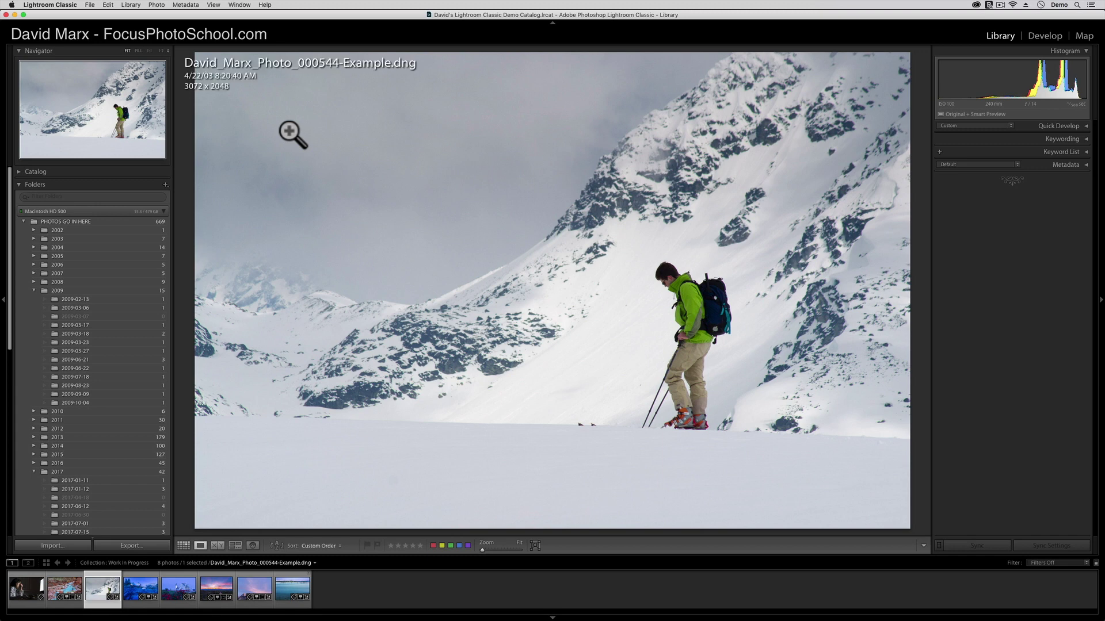
pyautogui.press('i')
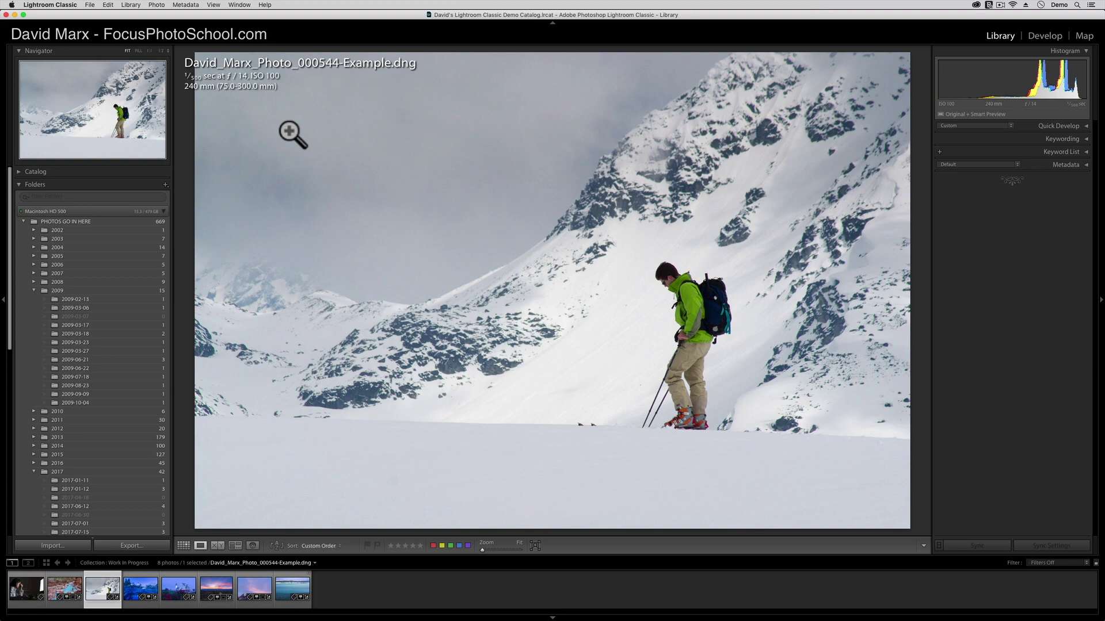